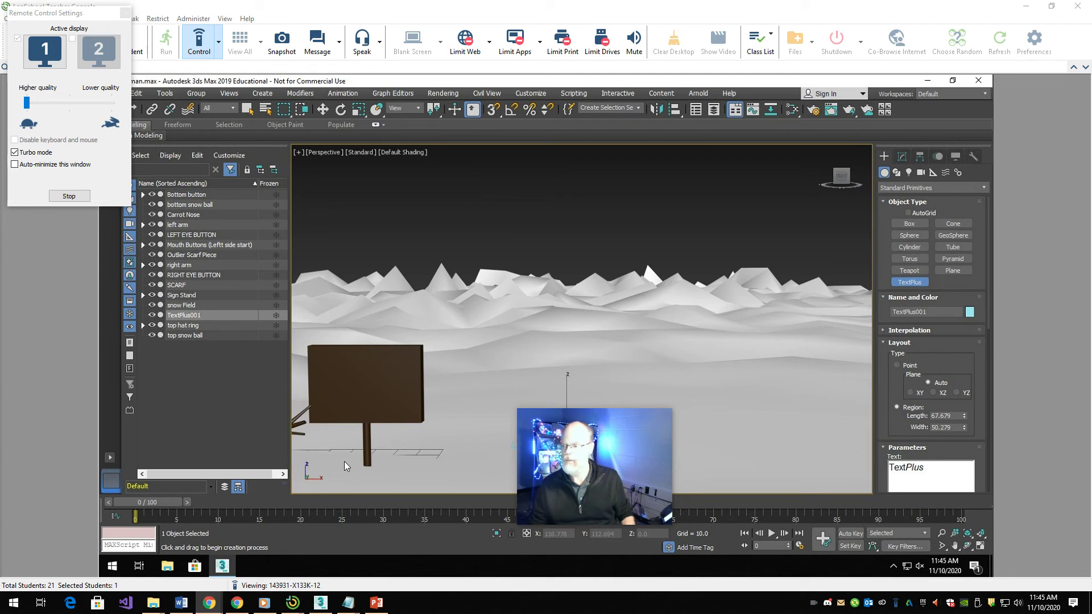
- Raise the text object vertically with the Move tool to a Z position of about 25 so it clears the snow field
key("w")
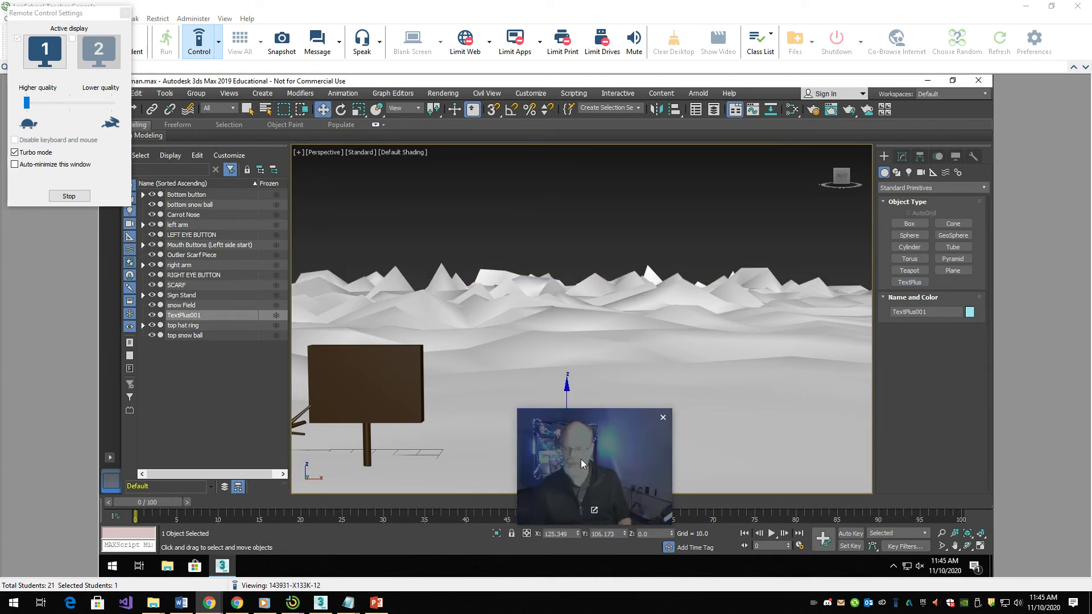
left_click_drag(581, 459, 703, 405)
left_click_drag(602, 442, 575, 429)
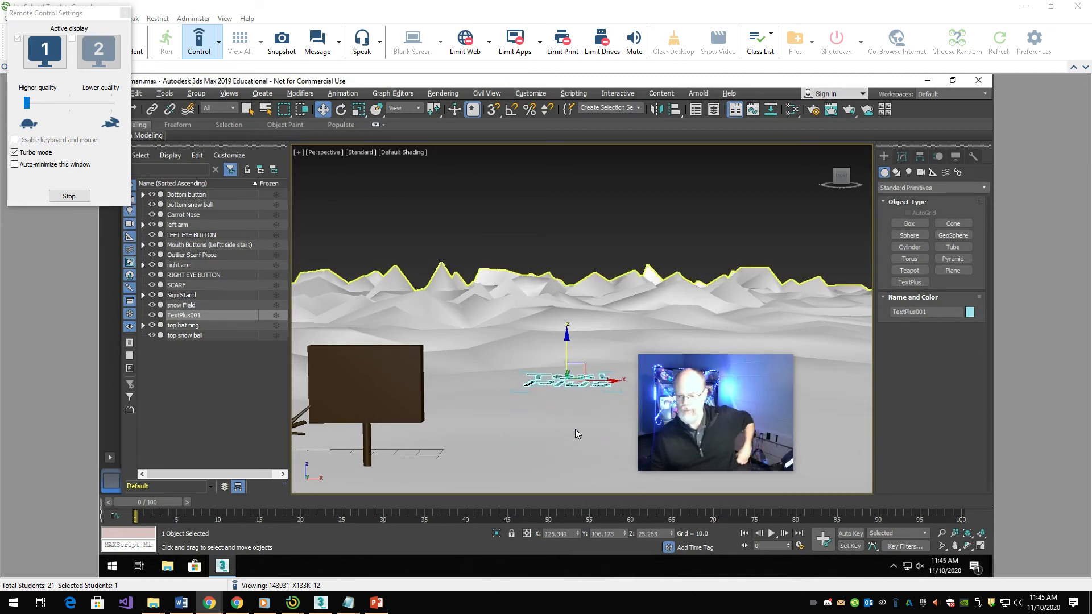
- Rotate the text about 90 degrees around its X axis to stand it upright, and open its modify settings
middle_click_drag(575, 429, 560, 427, "alt")
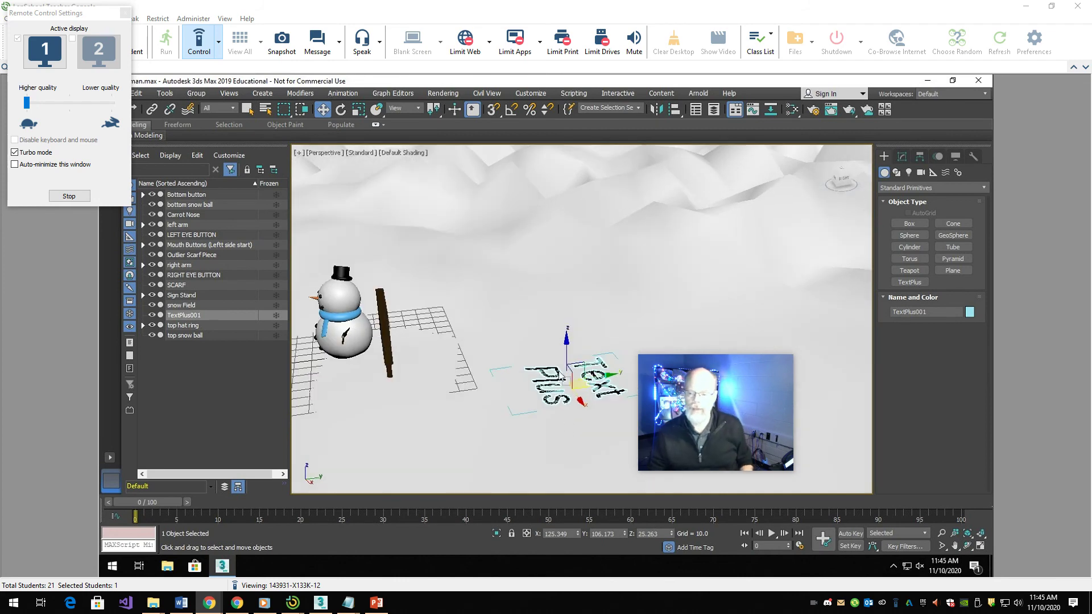
left_click_drag(638, 404, 257, 190)
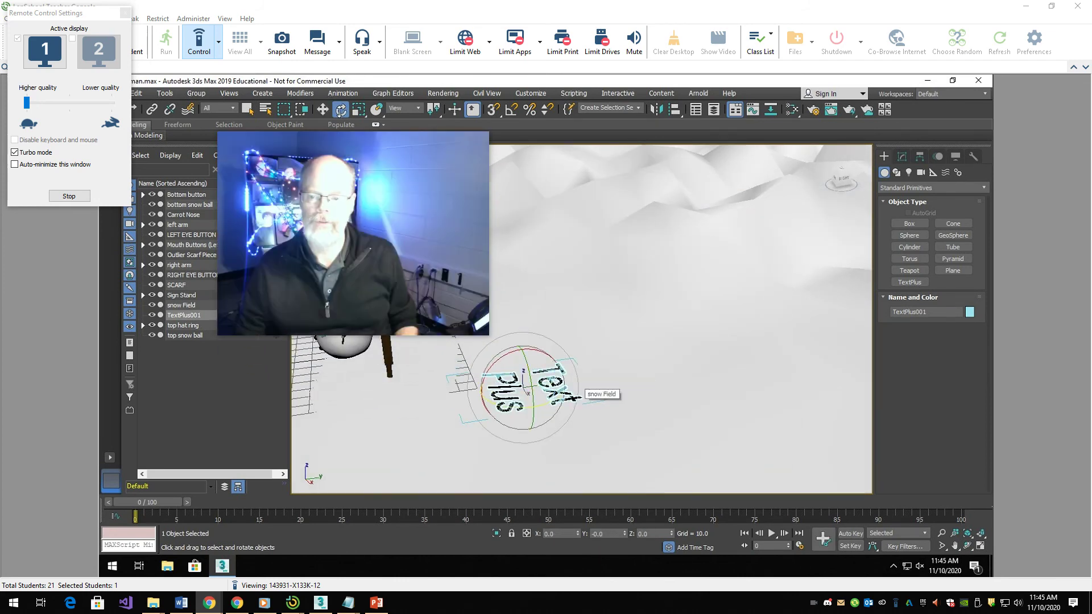
left_click_drag(471, 402, 501, 349)
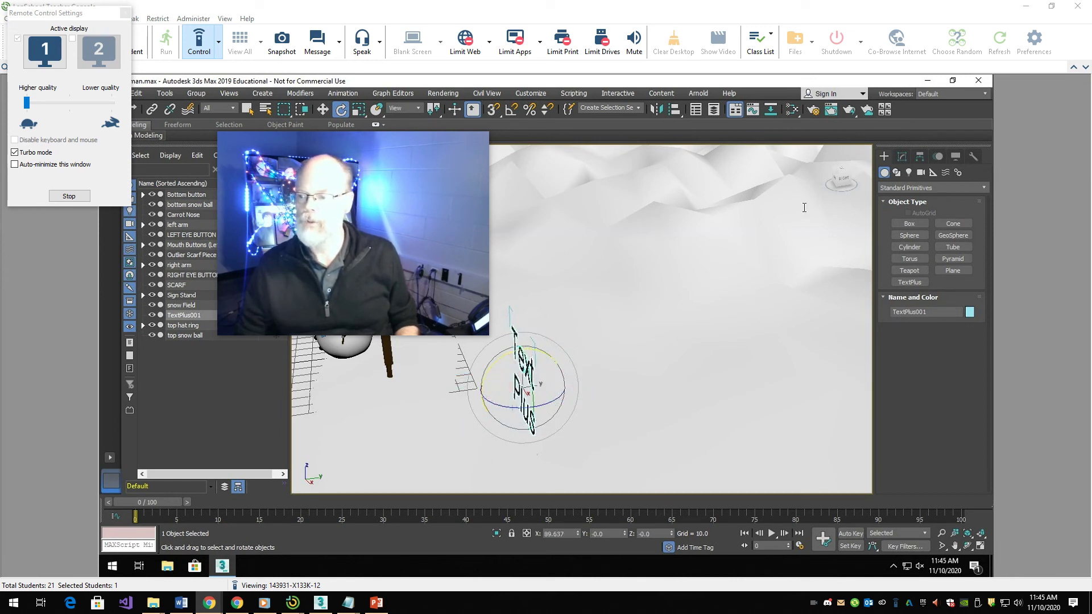
left_click_drag(390, 234, 781, 224)
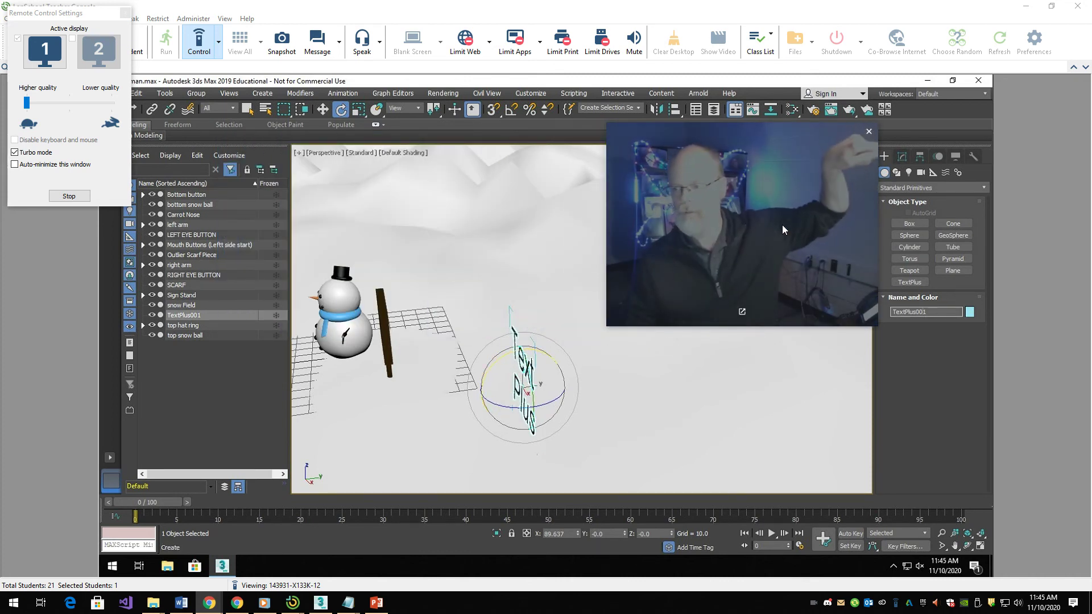
left_click(902, 157)
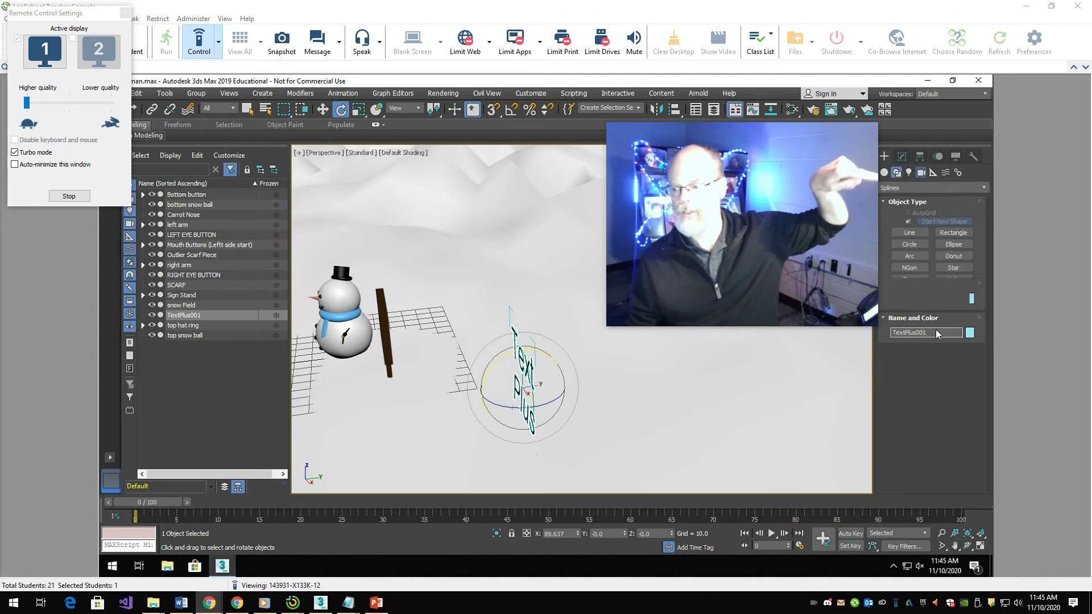
left_click(909, 173)
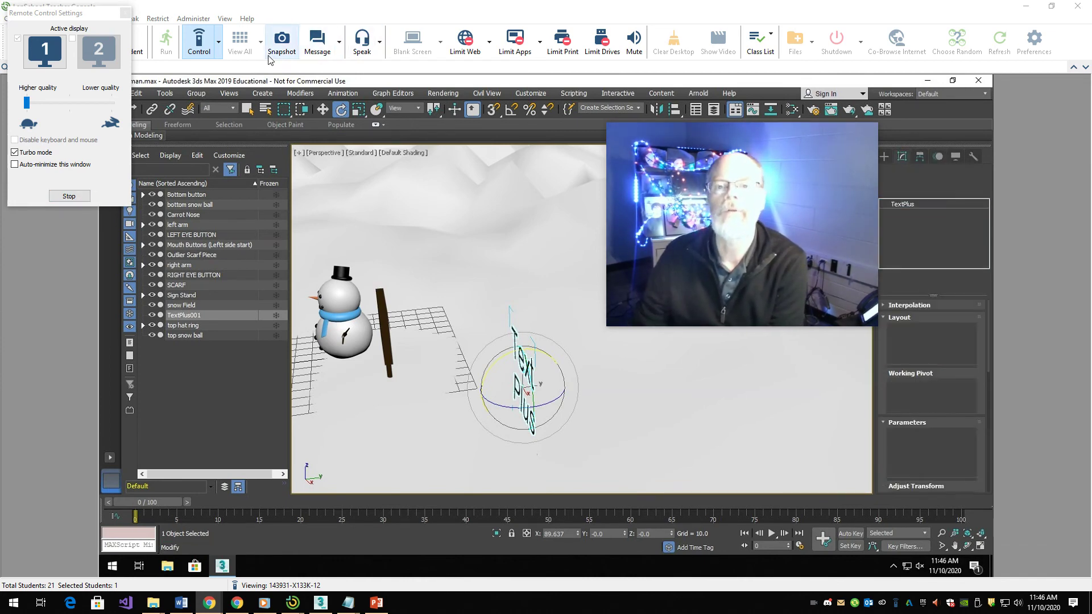
- Stop remote controlling the student's computer and return to the overview of all students
left_click(219, 45)
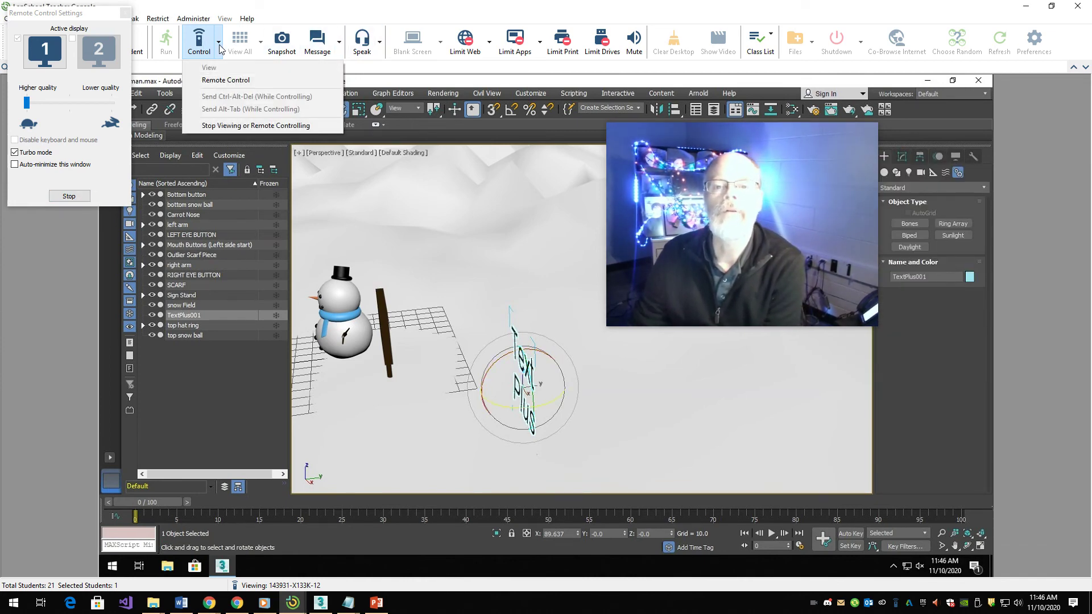
left_click(227, 125)
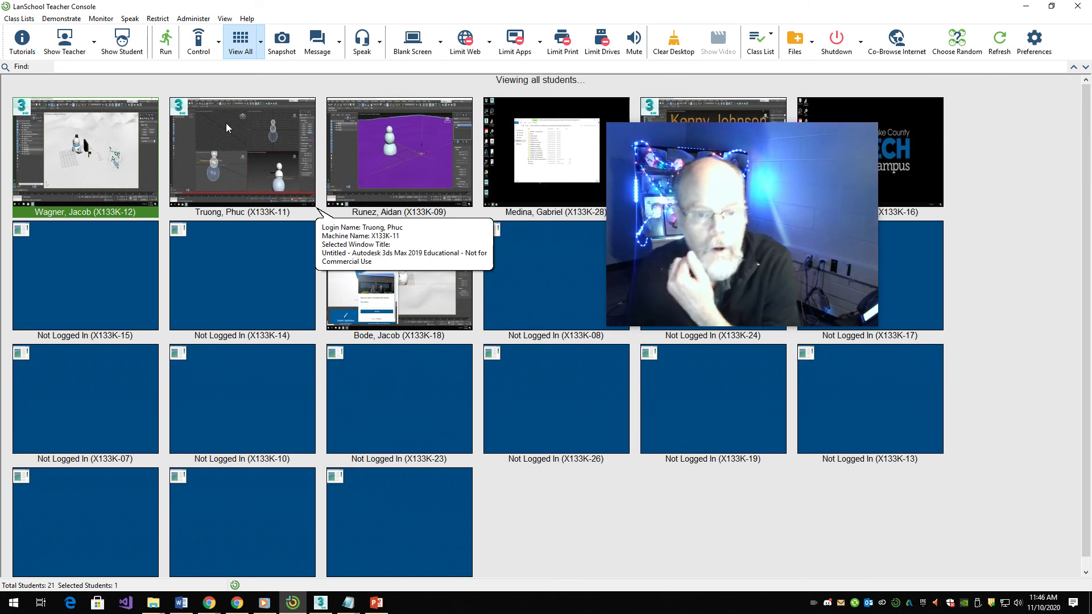
left_click_drag(868, 147, 775, 309)
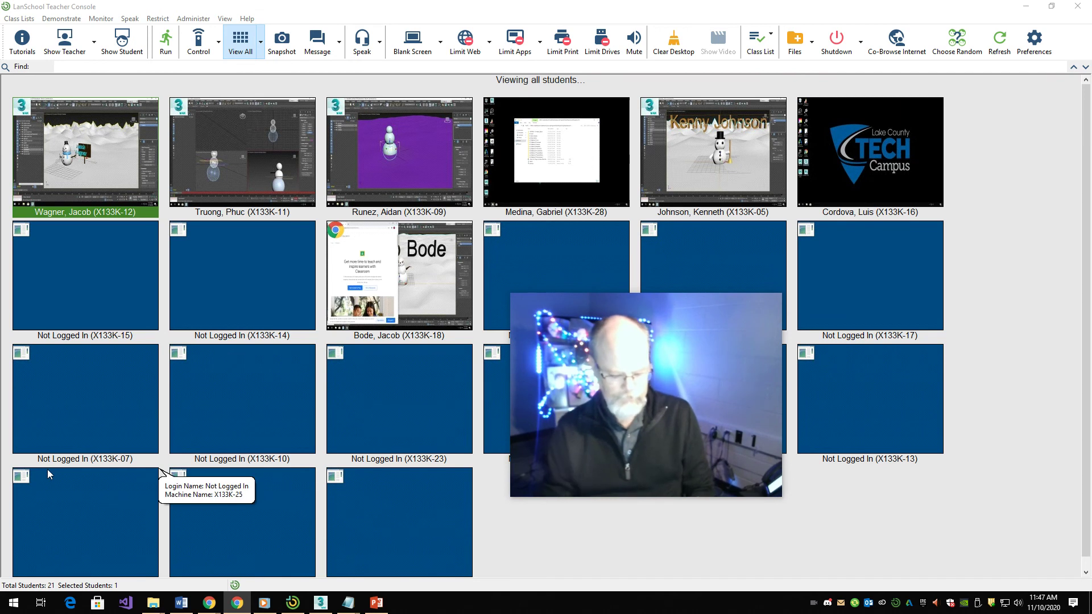
- Set the thumbnail size of the student overview to Best Fit
mouse_move(48, 474)
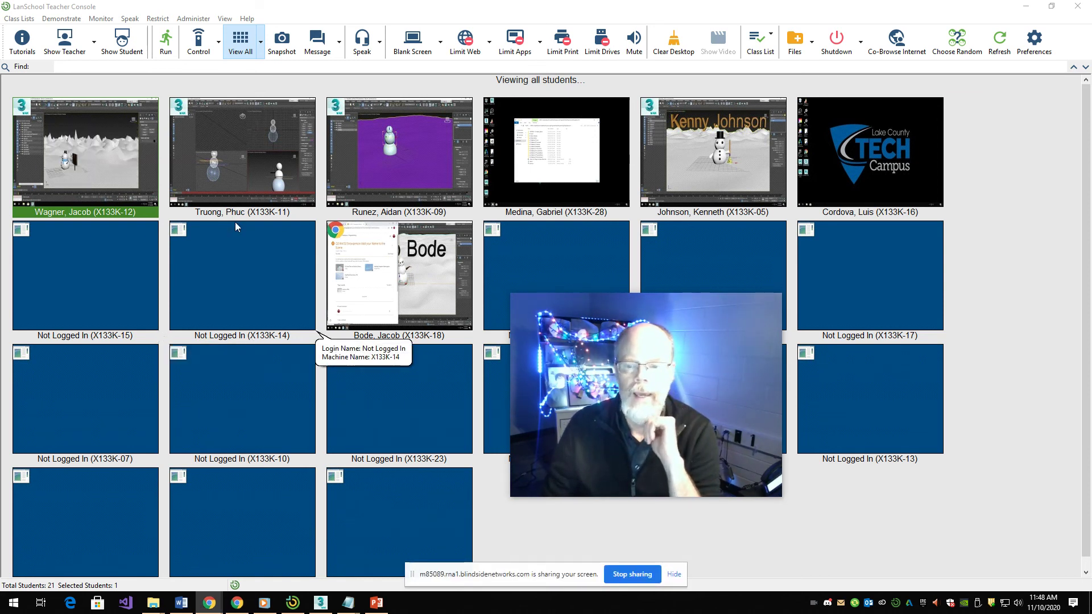
mouse_move(236, 224)
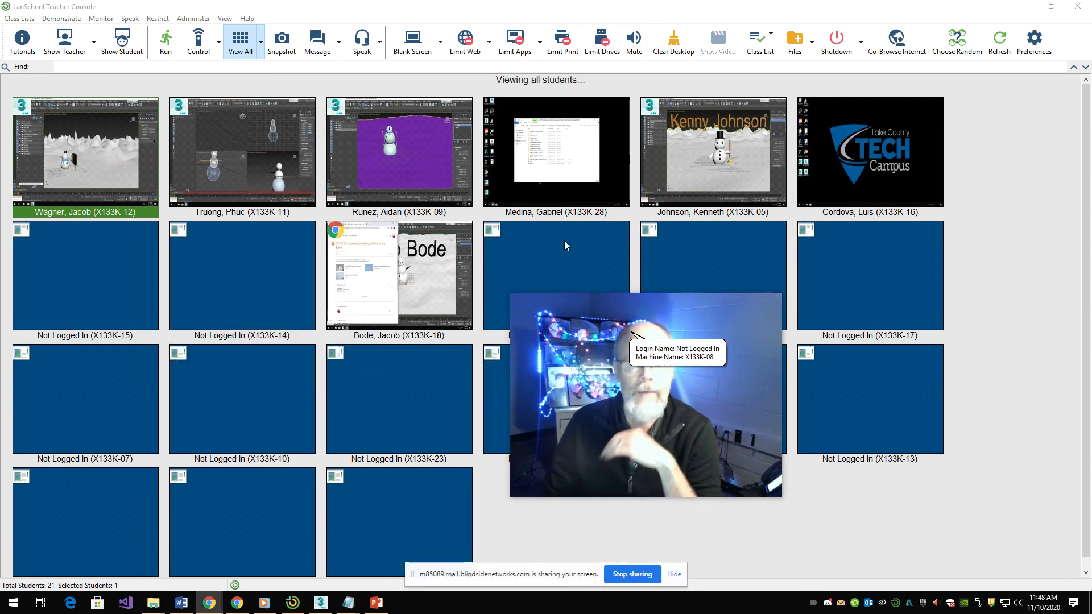
left_click(105, 182)
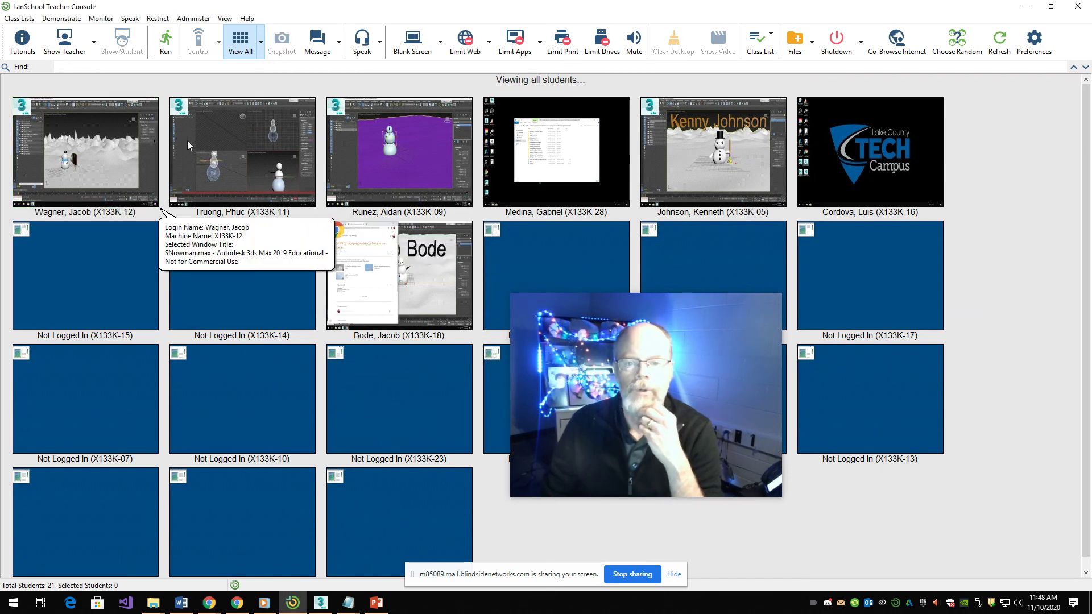
left_click(260, 42)
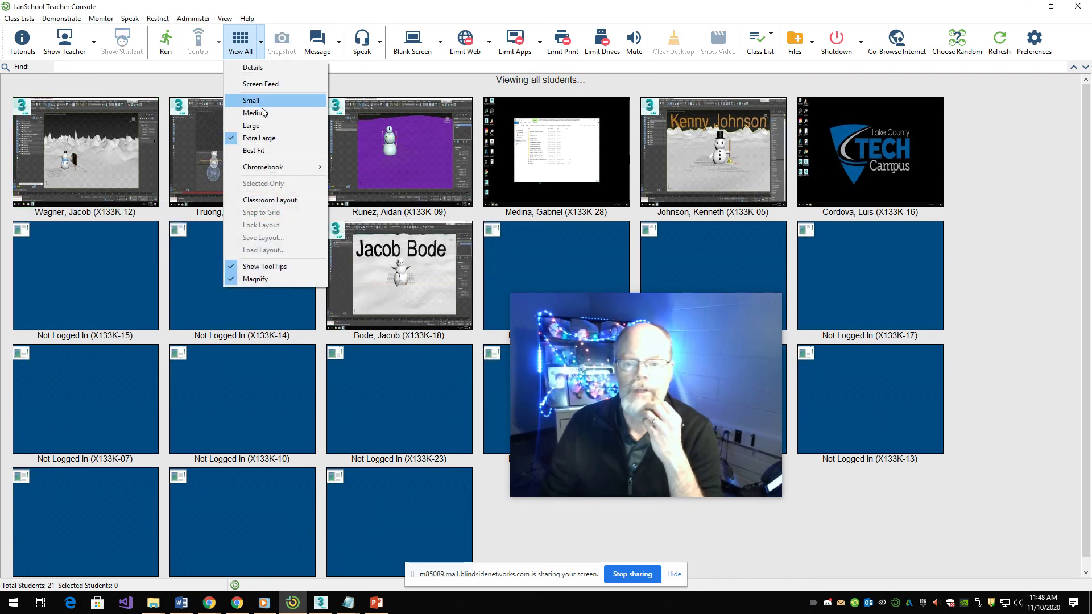
left_click(265, 151)
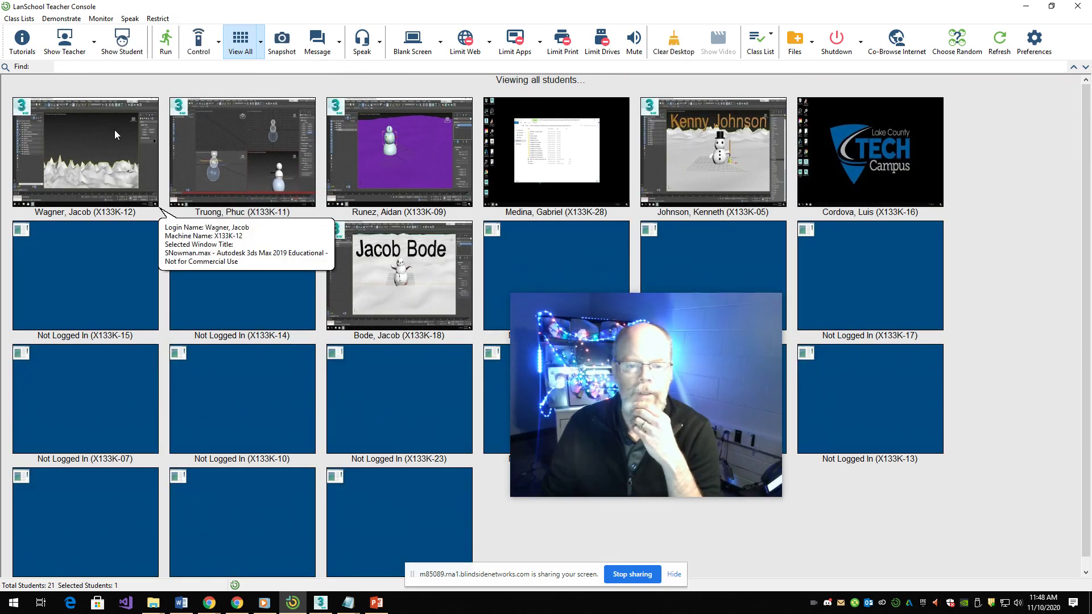
- Start remote control of computer X133K-12 and inspect the snowman and sign up close from the front
double_click(114, 130)
left_click_drag(641, 354, 906, 356)
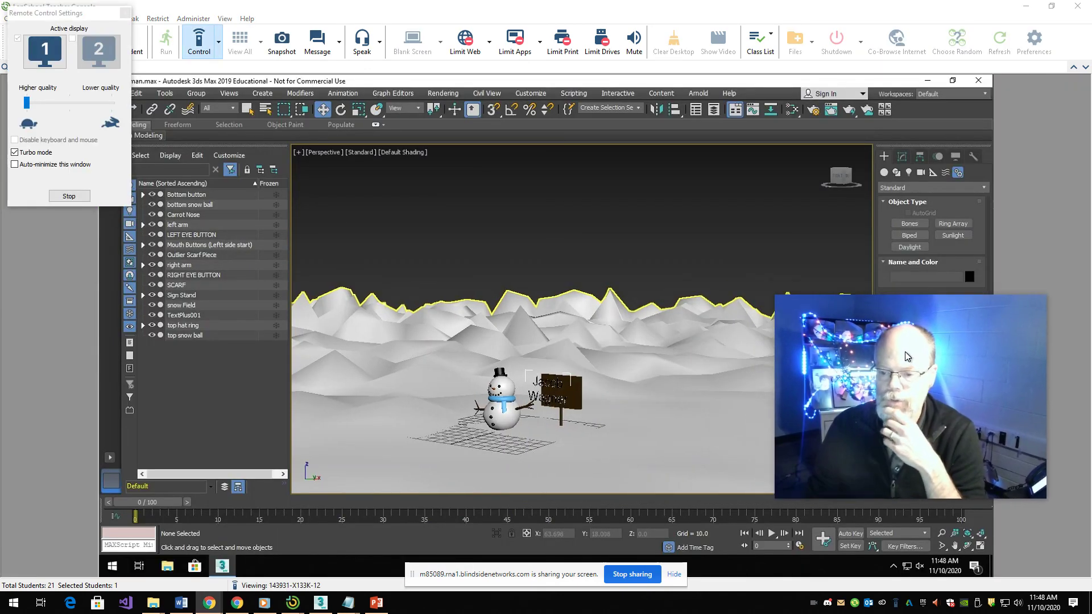
scroll(509, 406, "up", 3)
scroll(510, 406, "up", 2)
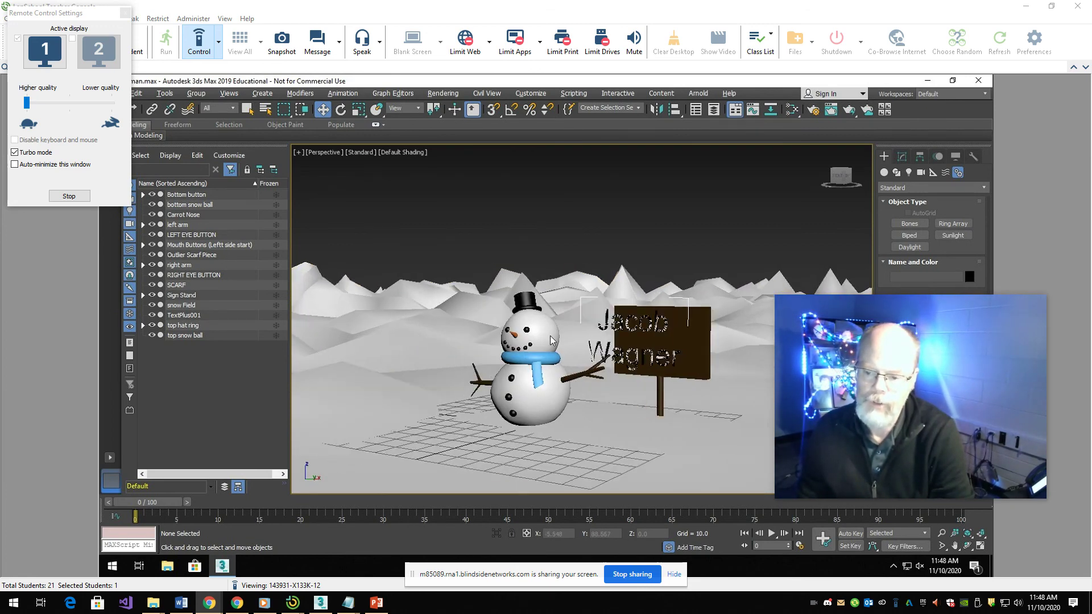
left_click(544, 410)
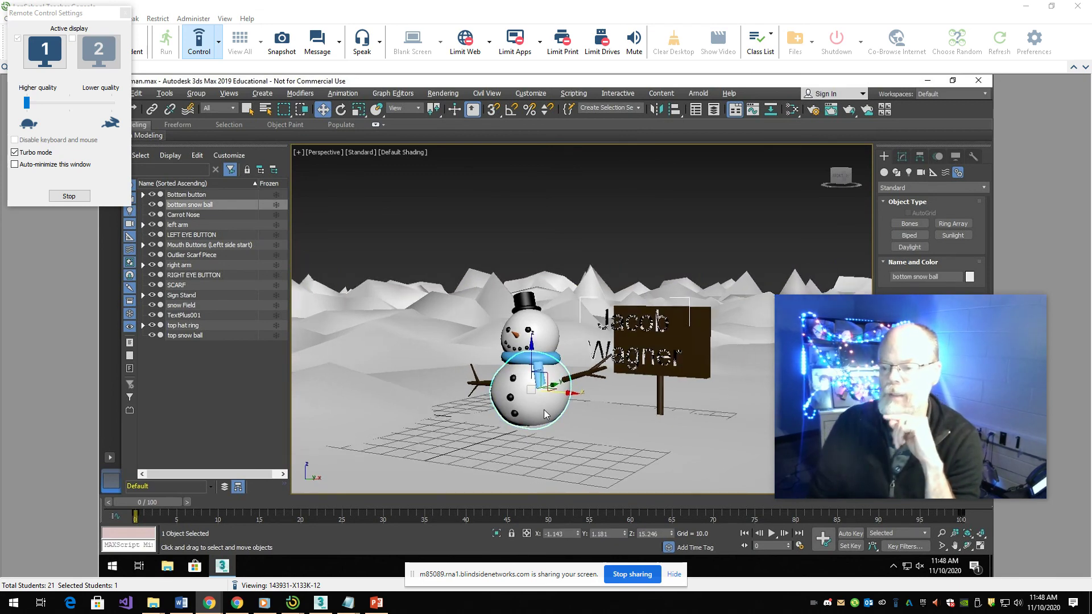
middle_click_drag(544, 409, 610, 332, "alt")
- Change the object color of the name text at the sign to blue, and leave the text selected
left_click(708, 332)
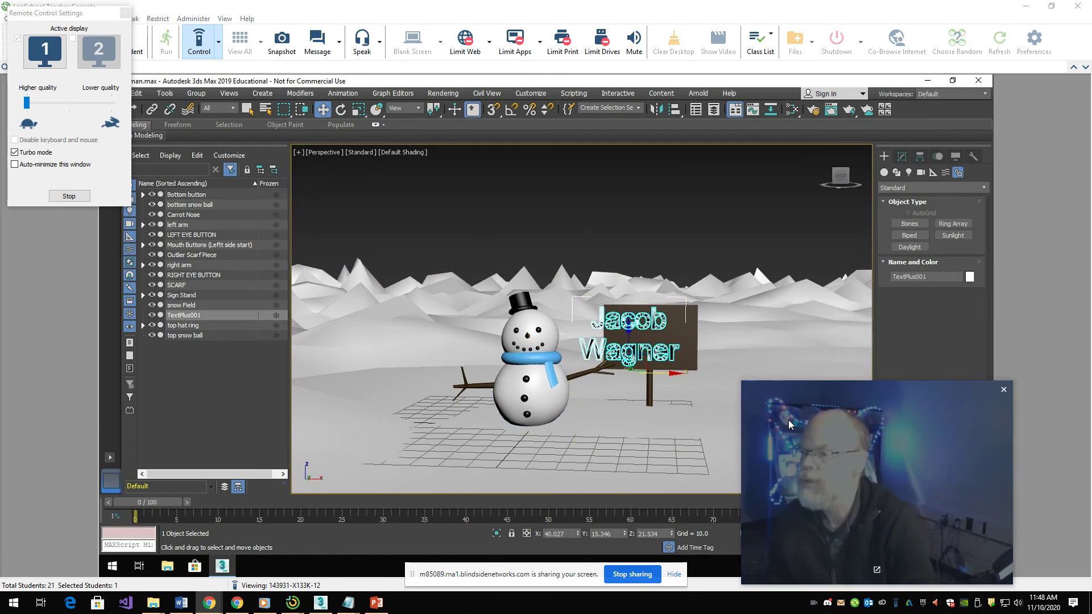
left_click(970, 276)
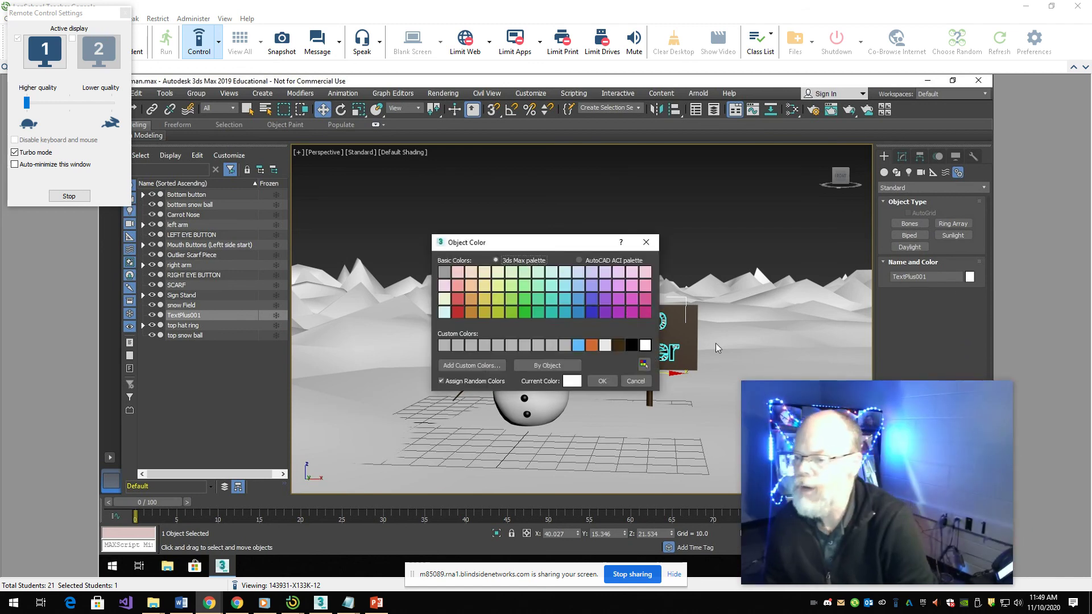
key("Return")
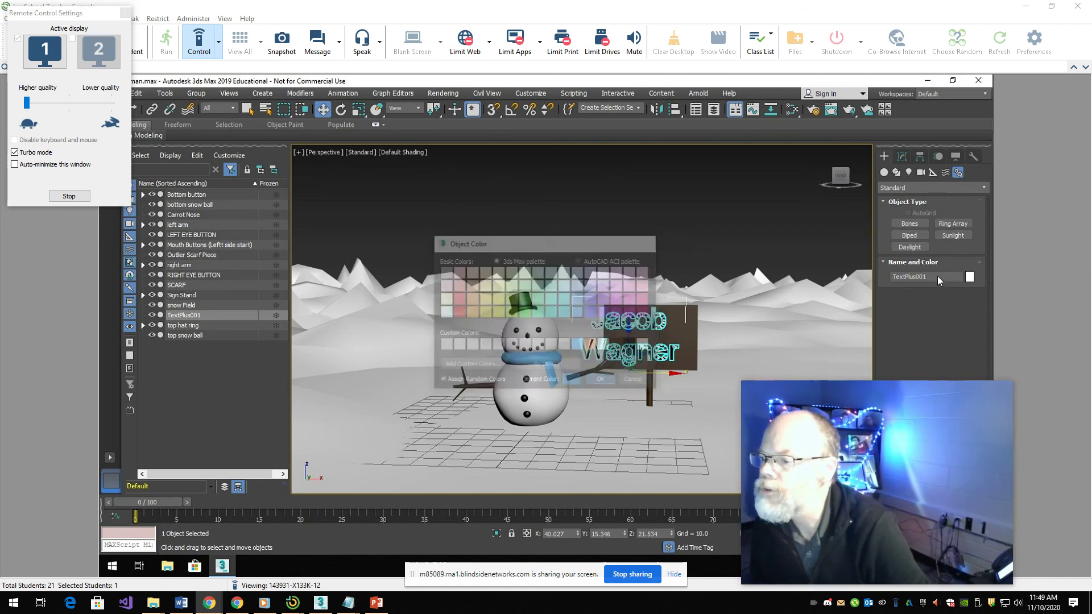
key("ctrl+d")
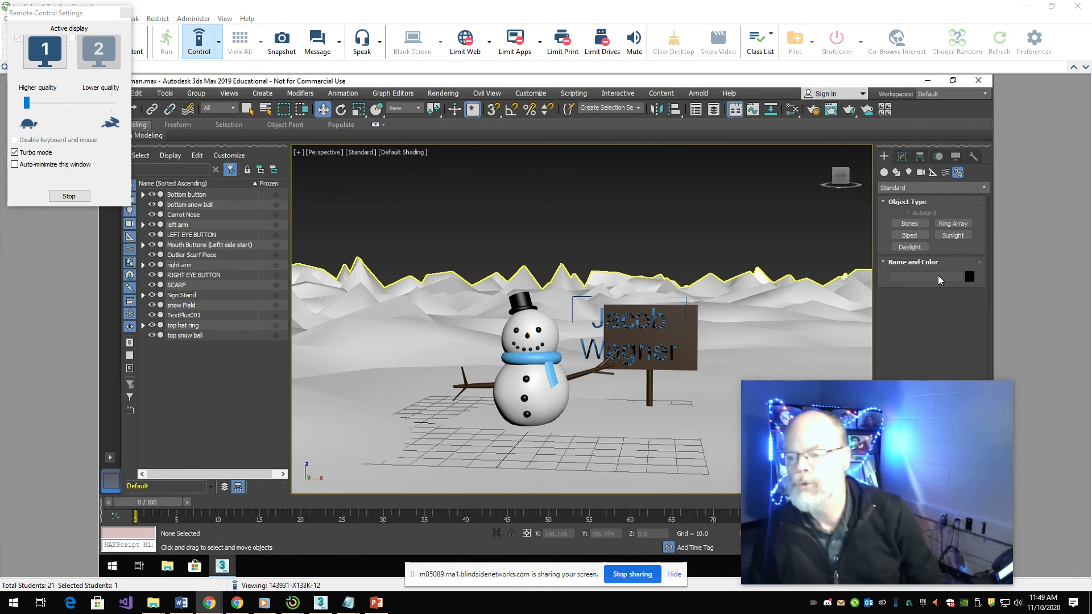
left_click(631, 348)
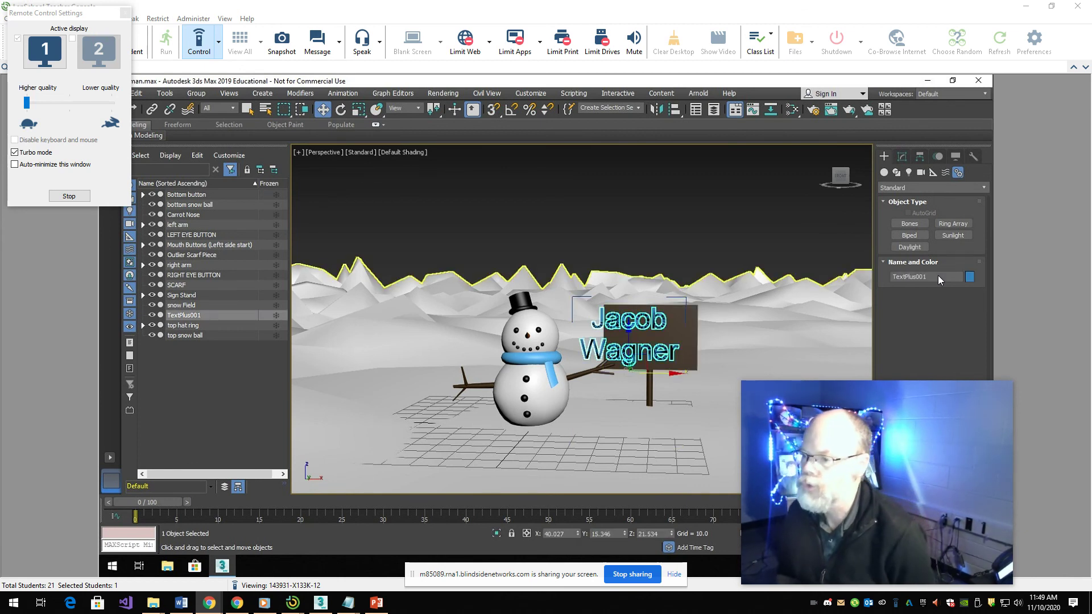
- Apply an Extrude modifier to the name text with an amount of 3.5
left_click(902, 157)
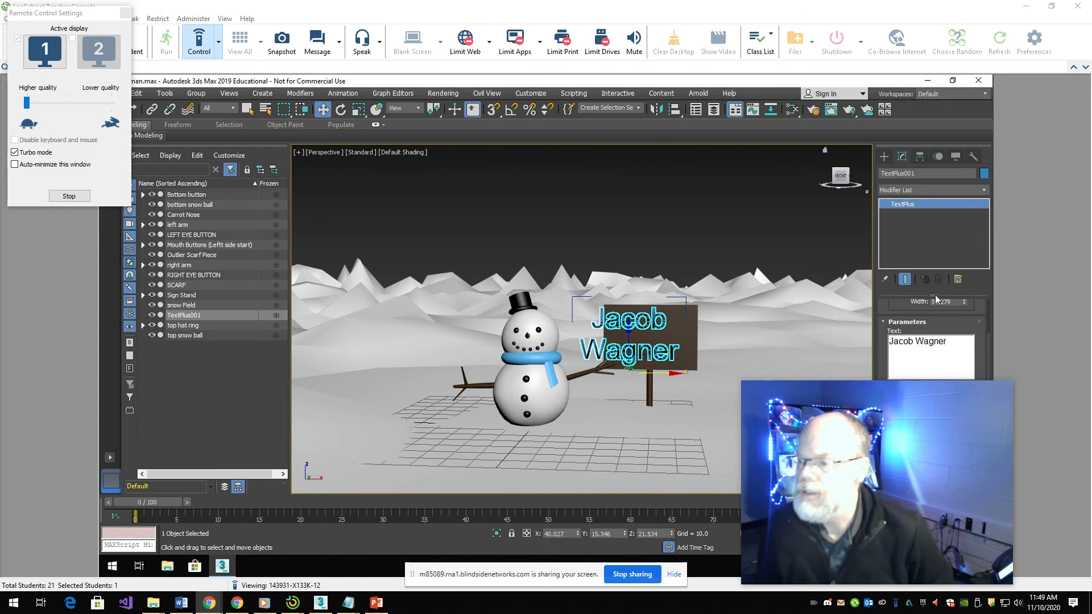
left_click(934, 190)
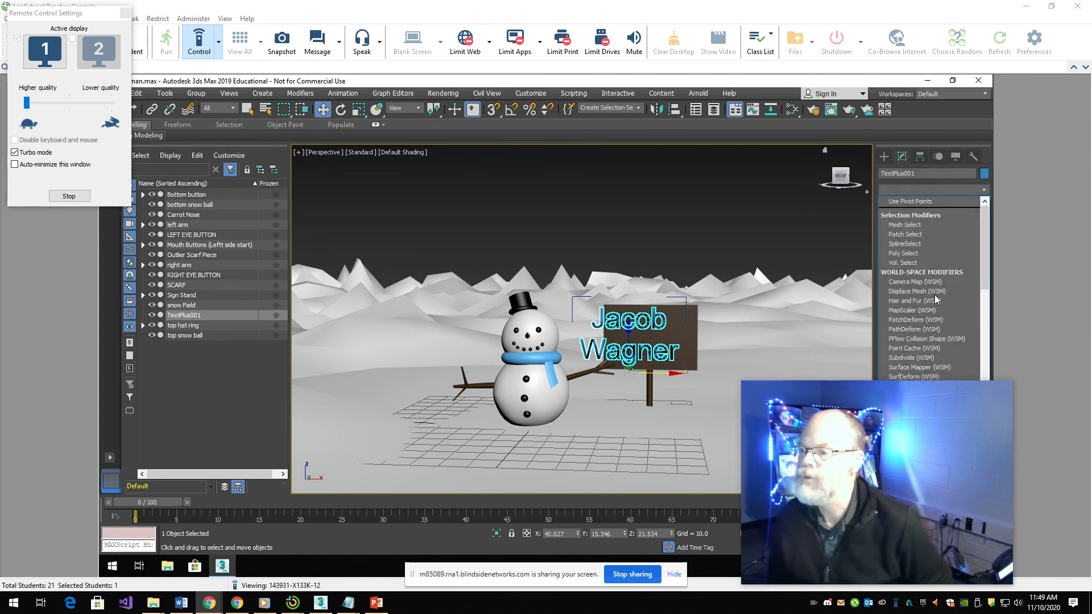
key("e")
key("x")
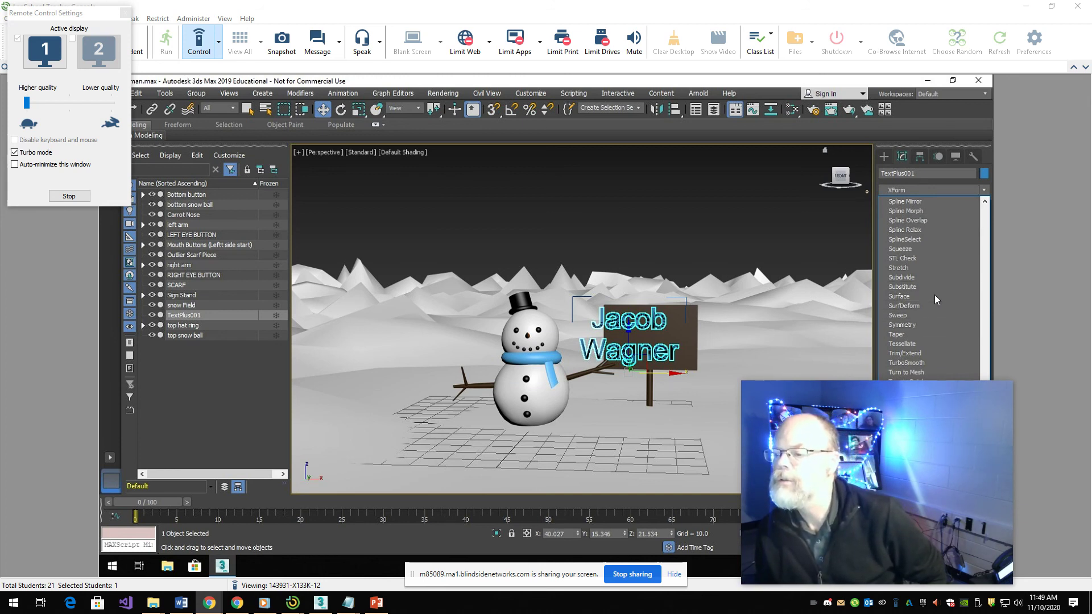
left_click_drag(941, 415, 536, 270)
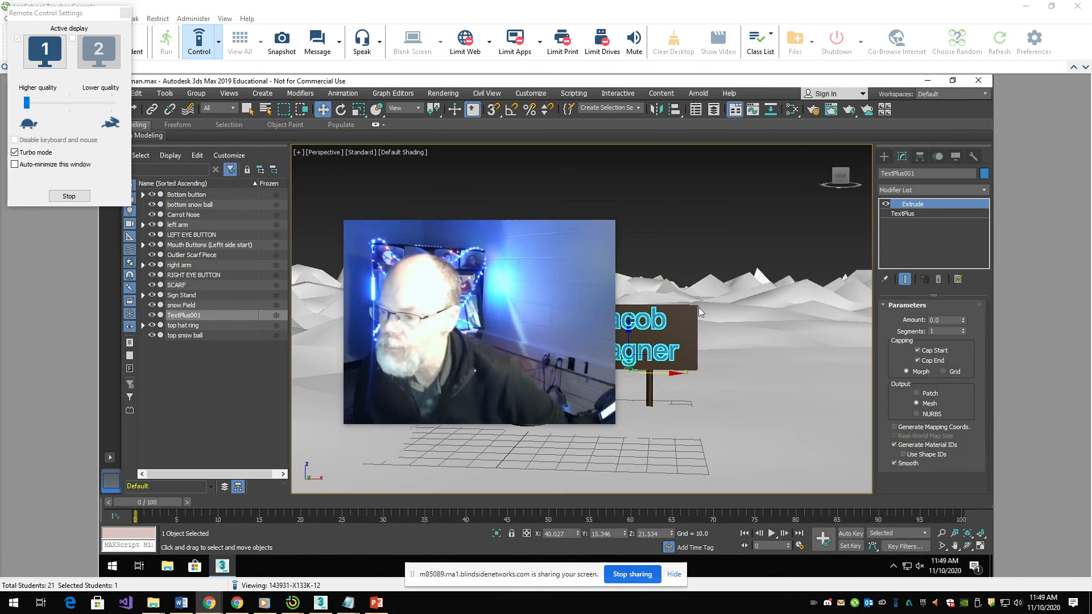
left_click_drag(964, 319, 964, 311)
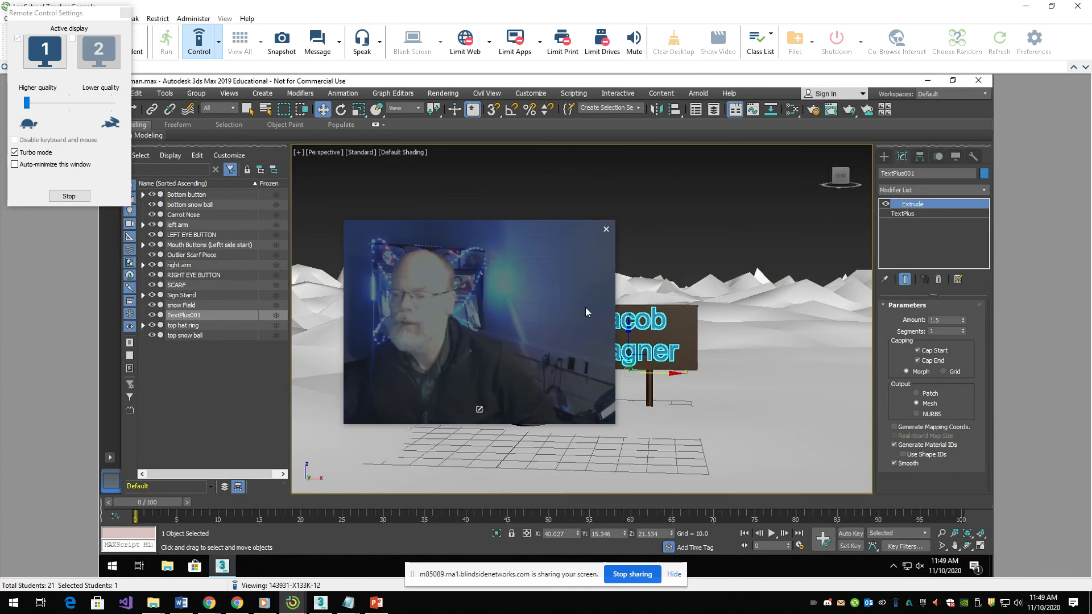
left_click_drag(538, 284, 399, 258)
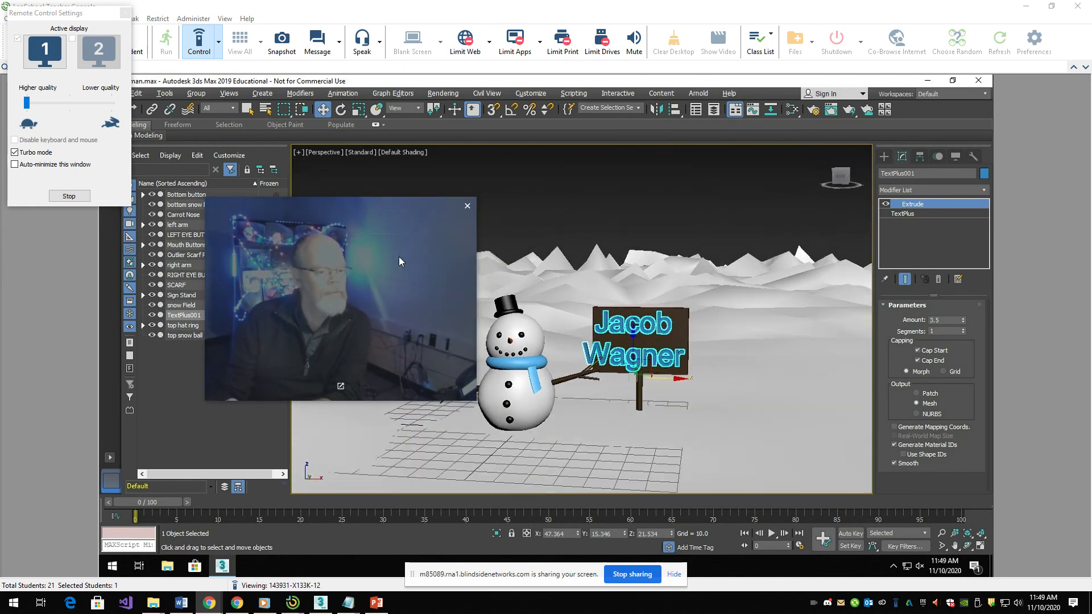
- End the current remote session and view the purple snowman scene on computer X133K-09
left_click(85, 196)
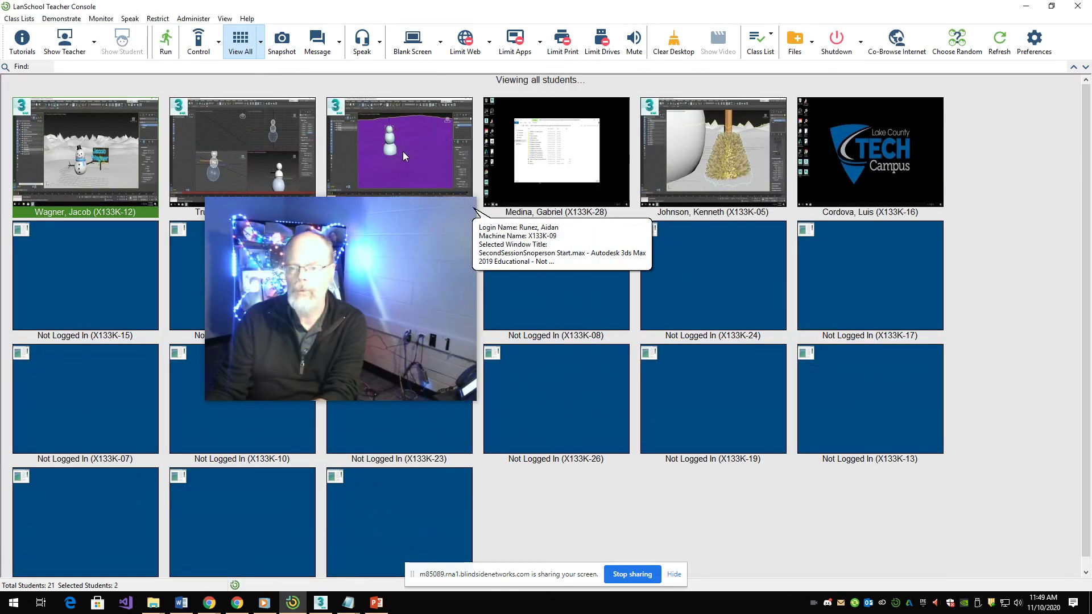
double_click(404, 152)
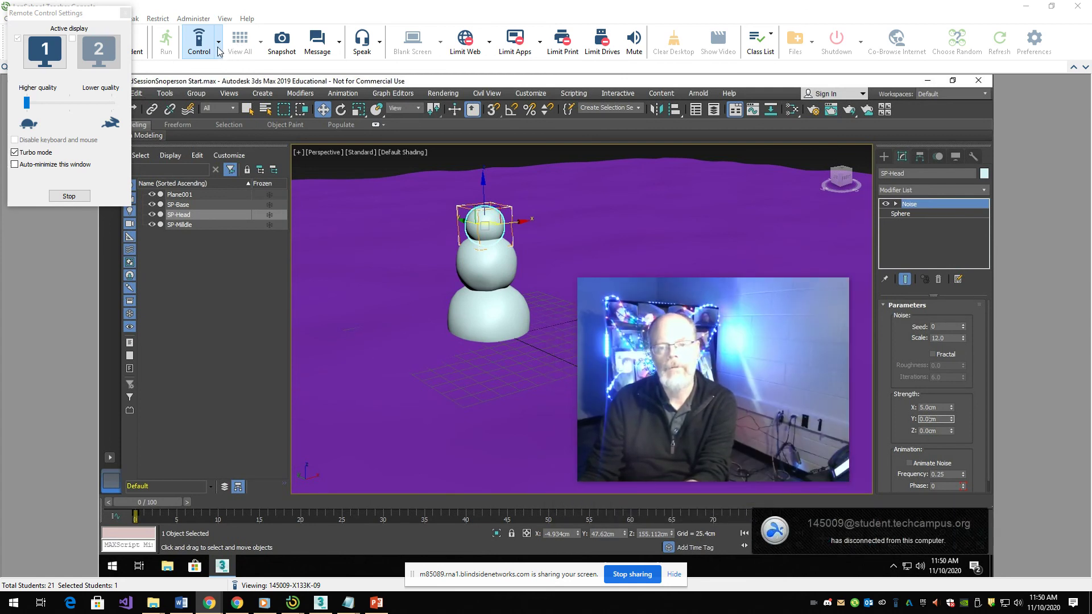
- End the session on X133K-09 and start remote control of computer X133K-05, where the broom is being modeled
left_click(80, 199)
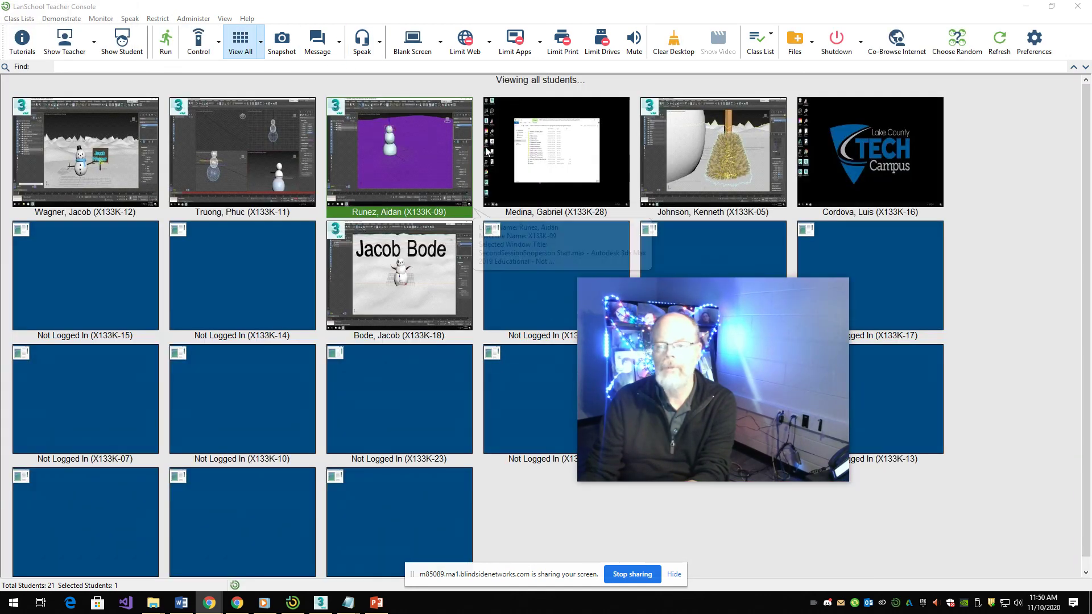
left_click(694, 153, "ctrl")
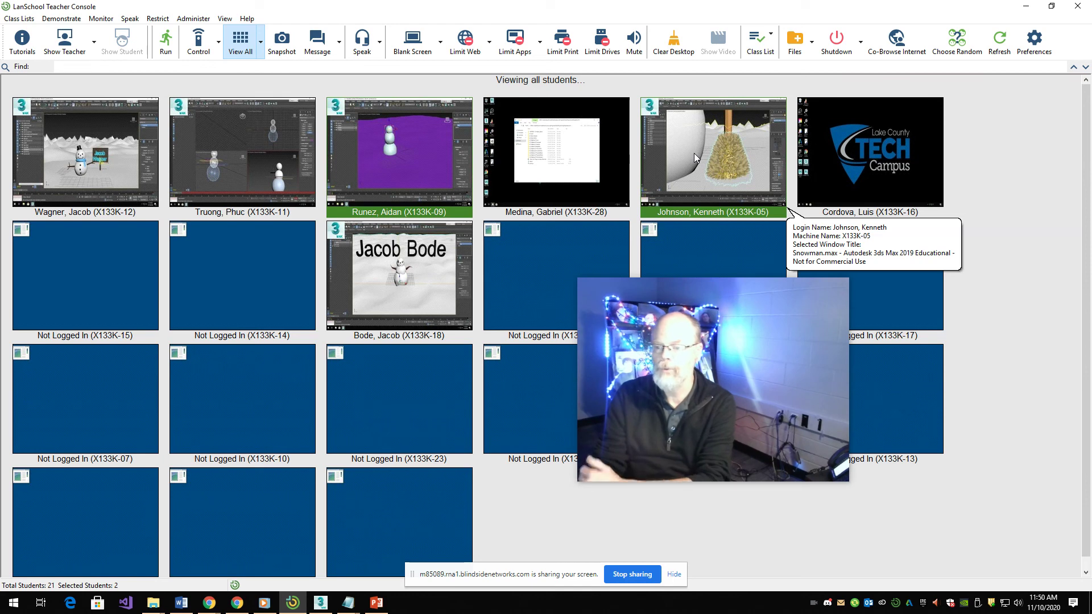
double_click(694, 152)
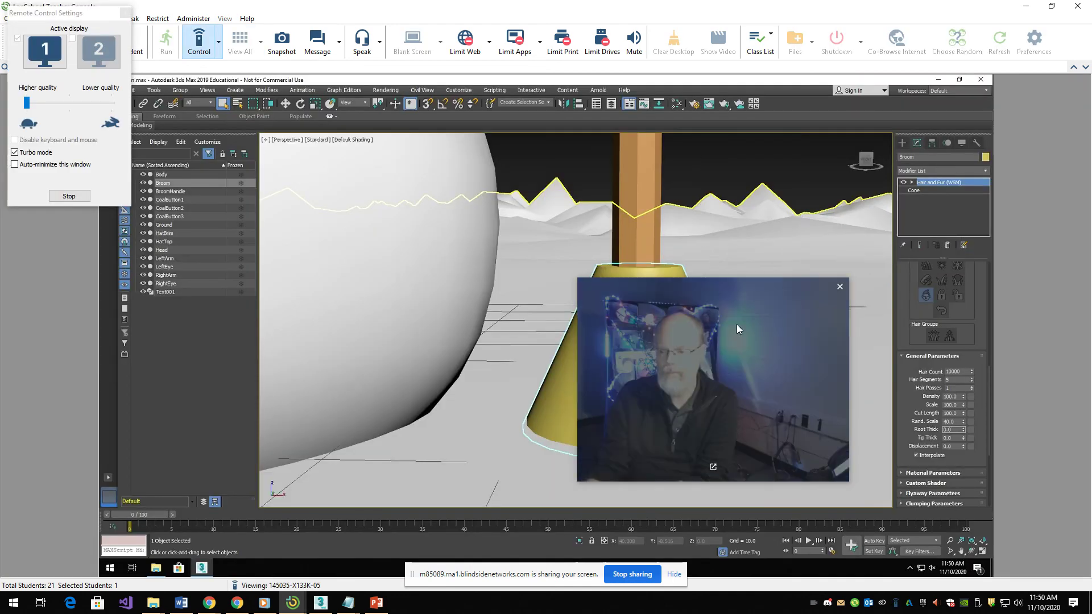
- End the remote session on computer X133K-05 and return to the overview of all student screens
left_click_drag(736, 324, 410, 351)
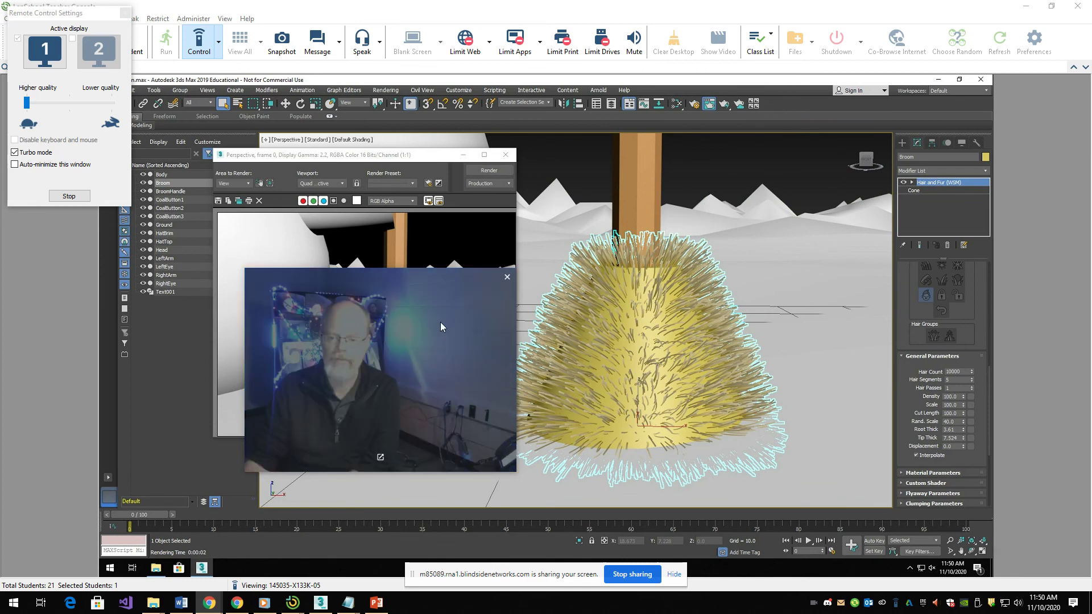
left_click_drag(440, 322, 909, 230)
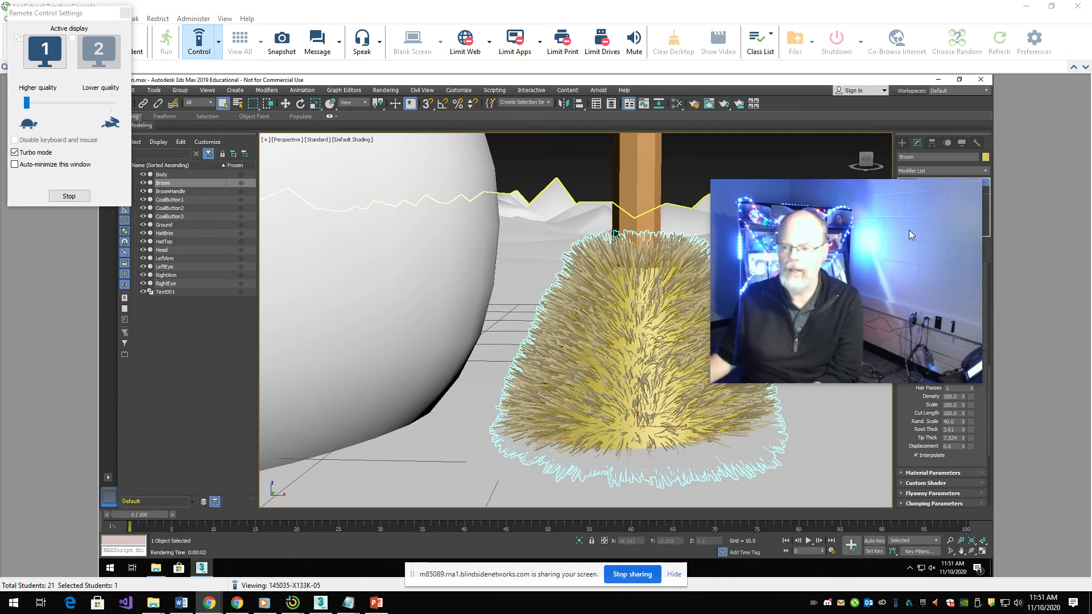
left_click(208, 41)
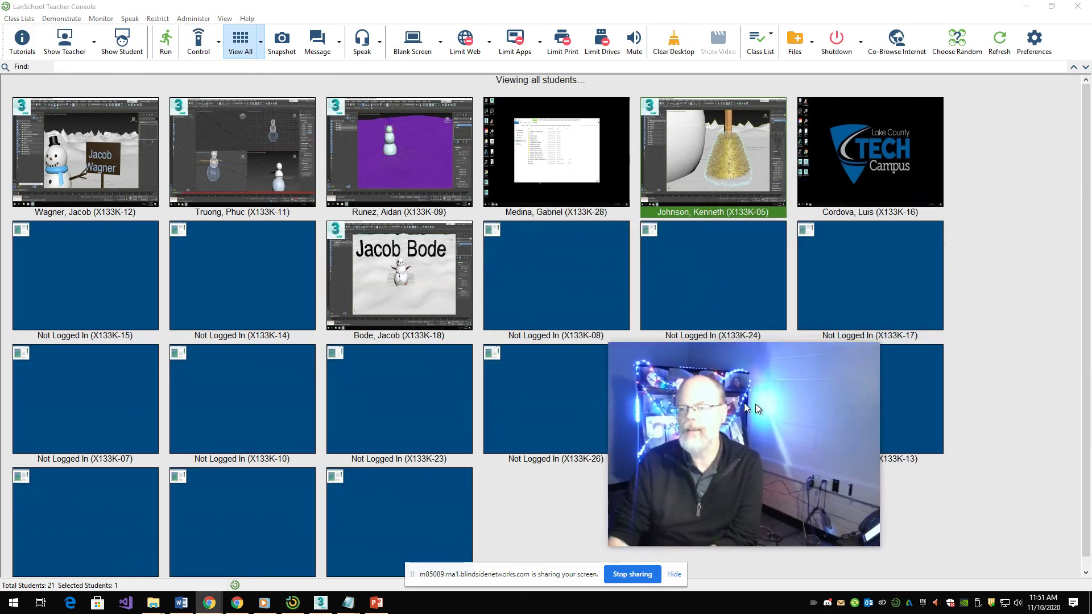
left_click_drag(755, 406, 660, 264)
- Open remote control of computer X133K-18 to view its snowman scene with the name text, and end that session
left_click(445, 303, "ctrl")
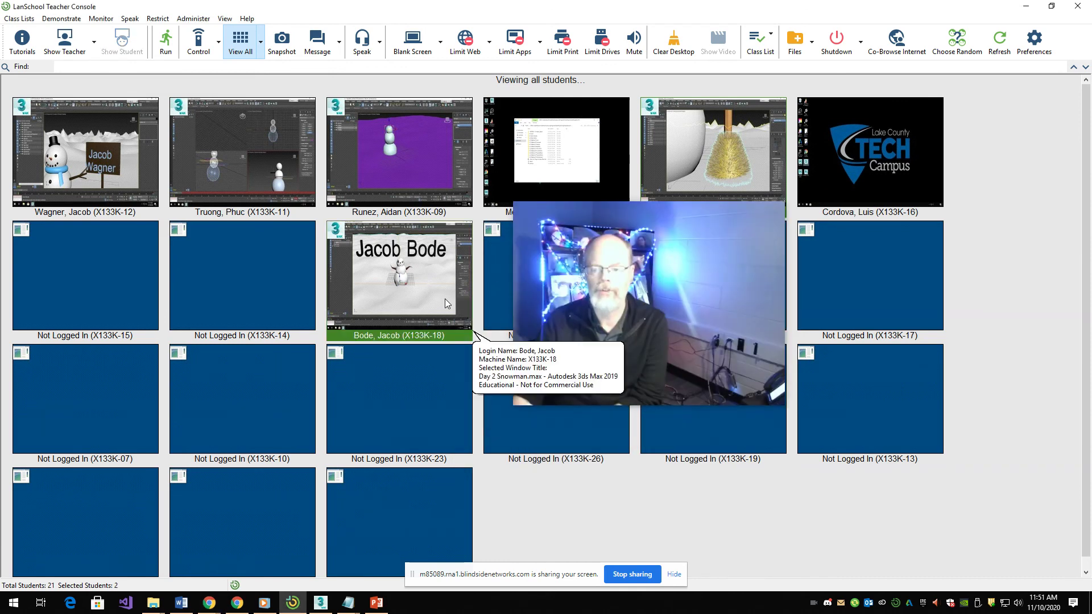
double_click(444, 304)
left_click_drag(634, 292, 947, 395)
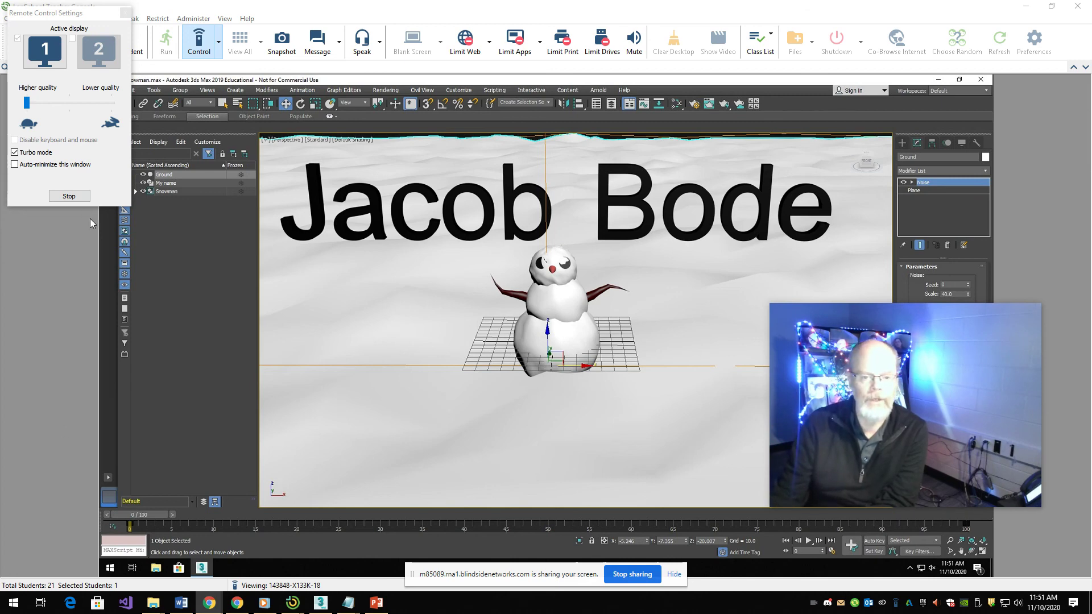
left_click(78, 196)
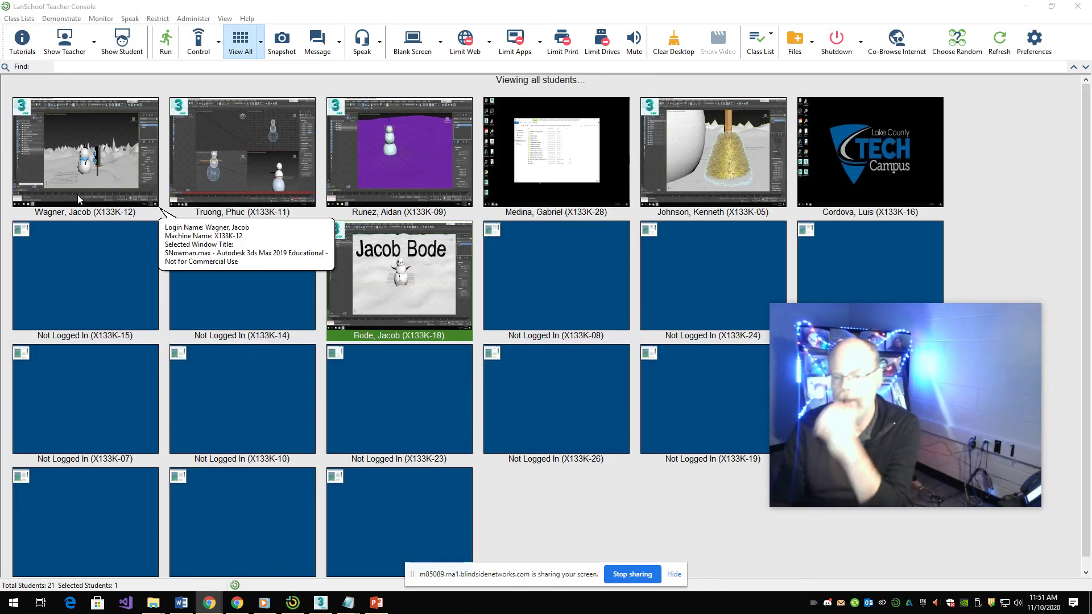
mouse_move(78, 195)
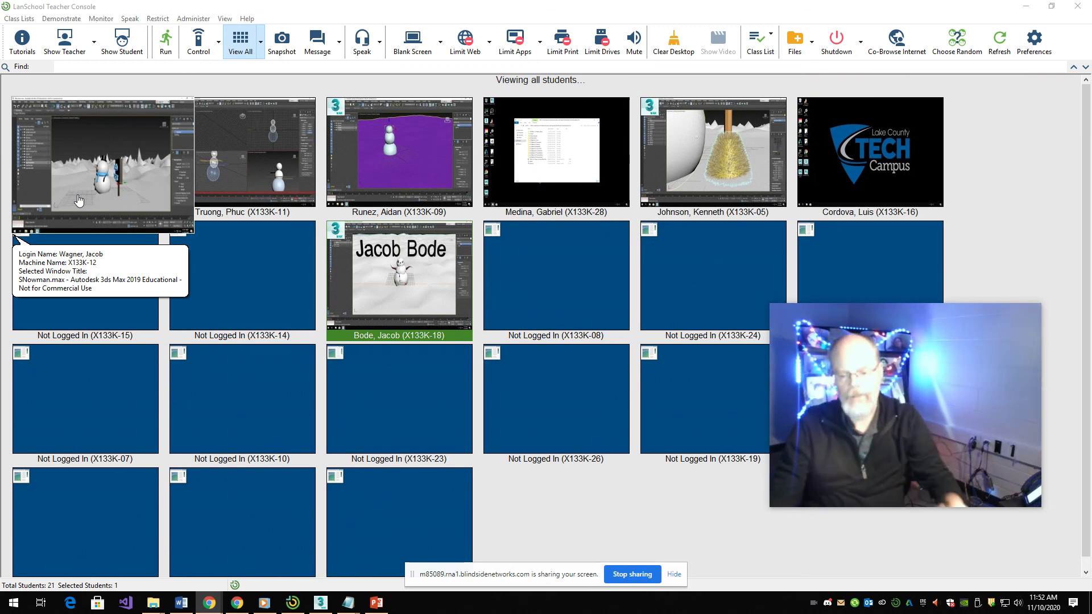
- Switch to the Day 1 Snowman JUDGED scene in 3ds Max and select the purple Meadow ground plane
left_click(322, 603)
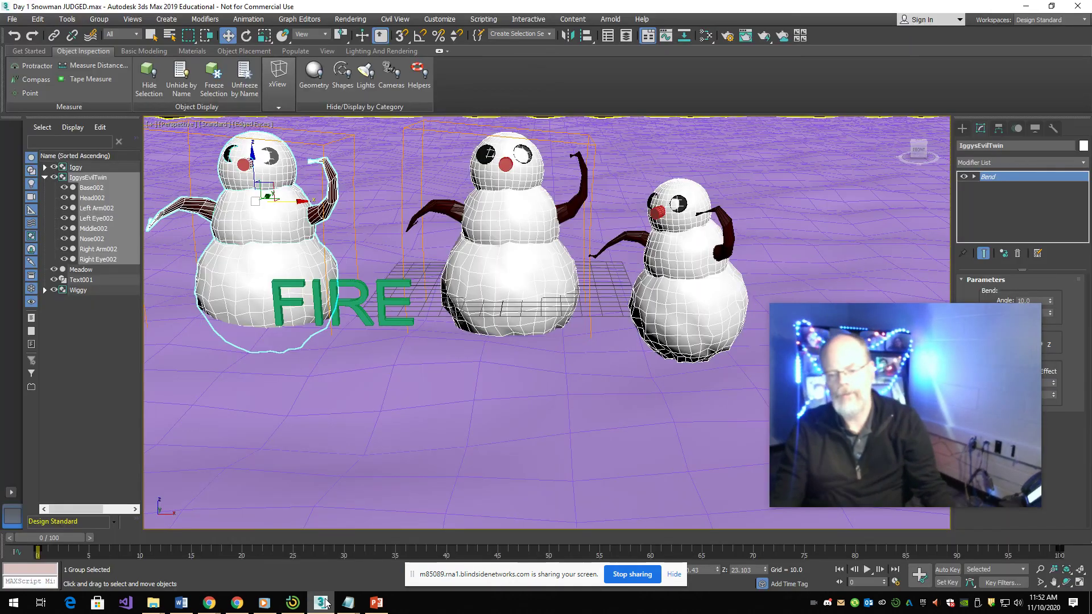
left_click(435, 461)
scroll(436, 458, "down", 5)
scroll(435, 455, "up", 4)
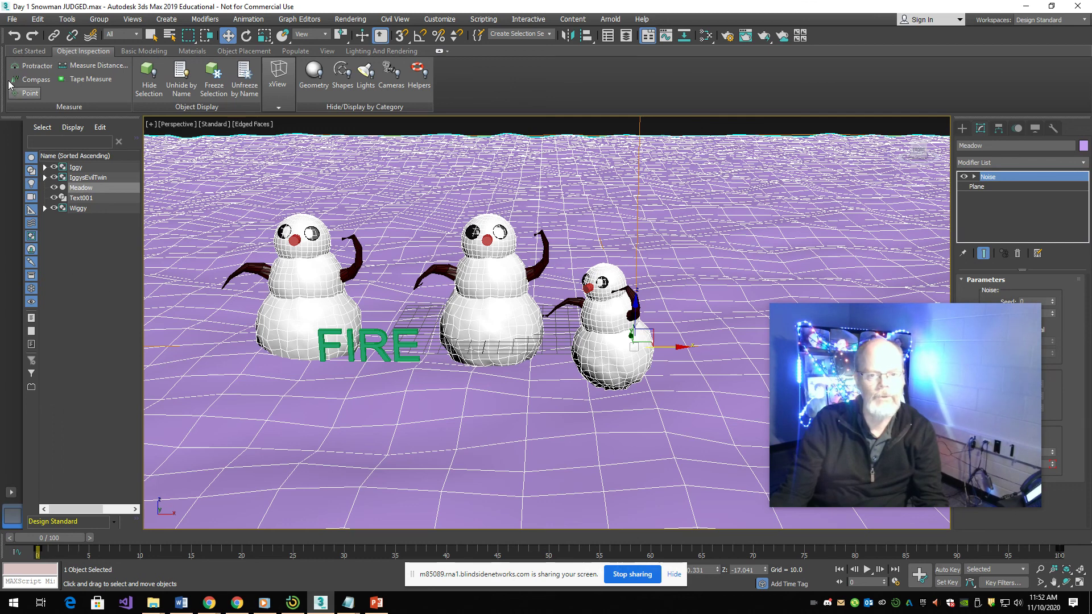
- Start Save As and browse the Game Programming network drive to Art, 3D, Design Challenge Examples, In the Meadow We Can Build a Snowman
left_click(12, 20)
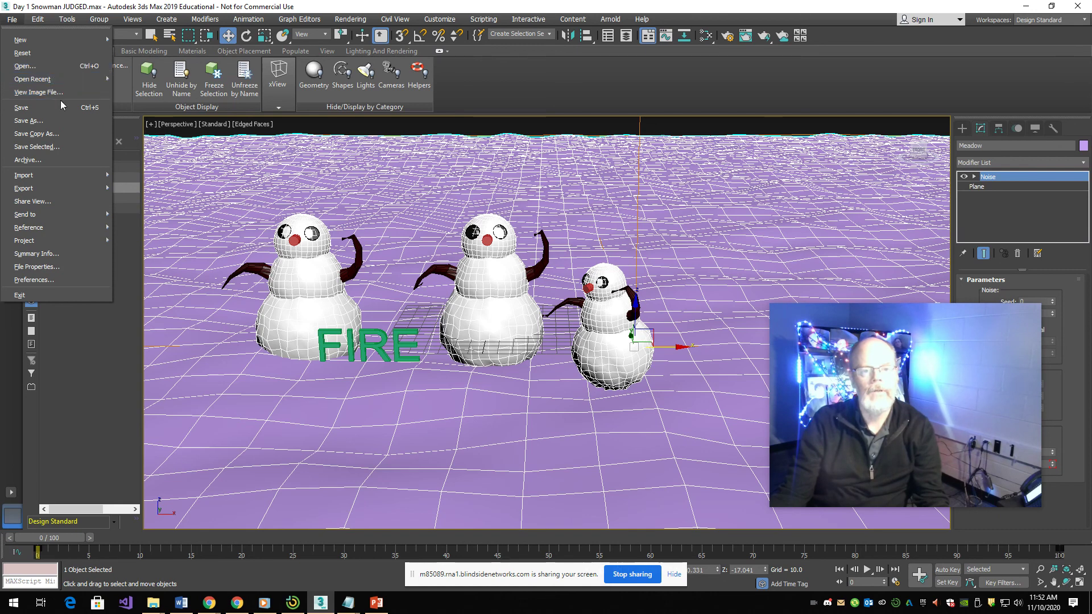
left_click(62, 120)
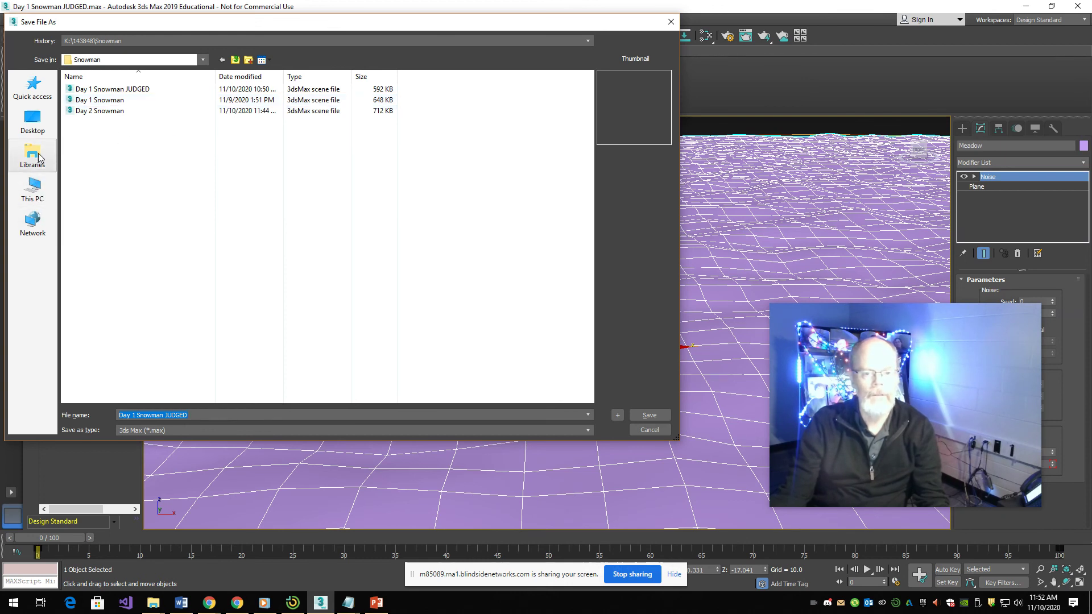
left_click(32, 186)
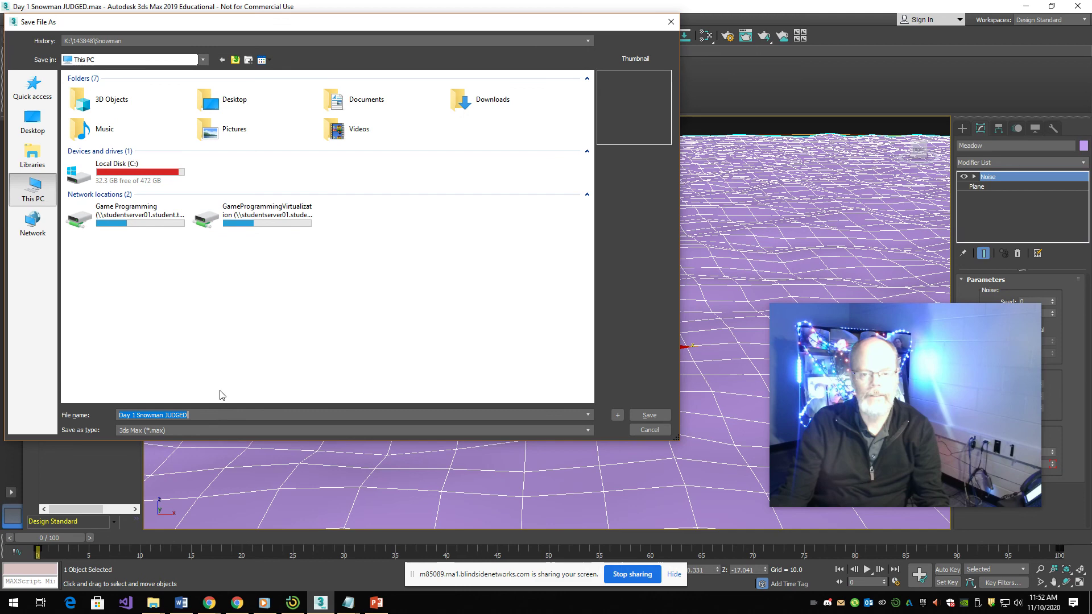
double_click(142, 214)
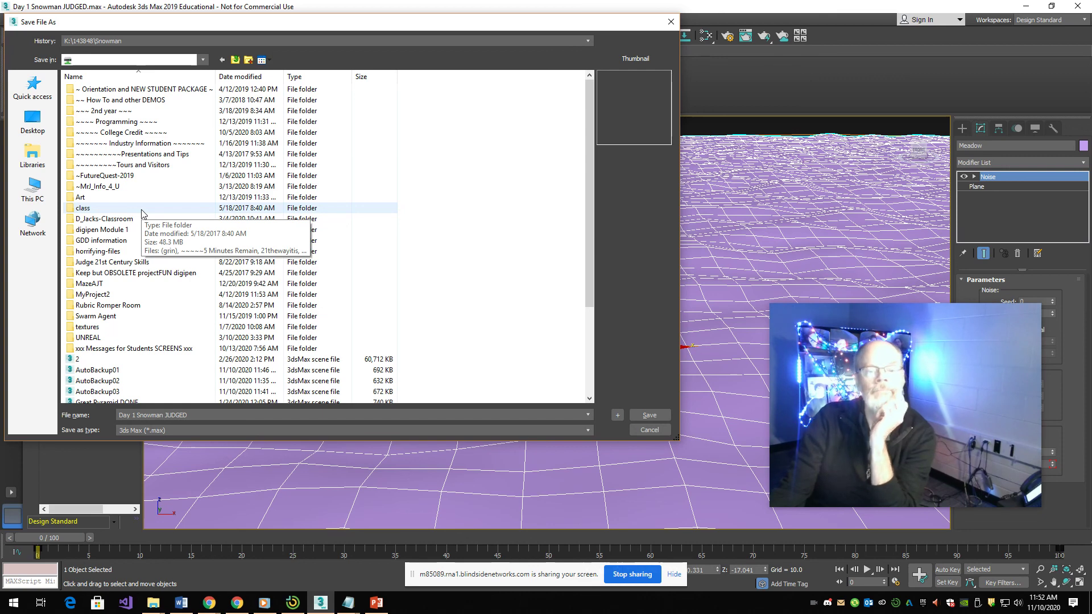
left_click(94, 197)
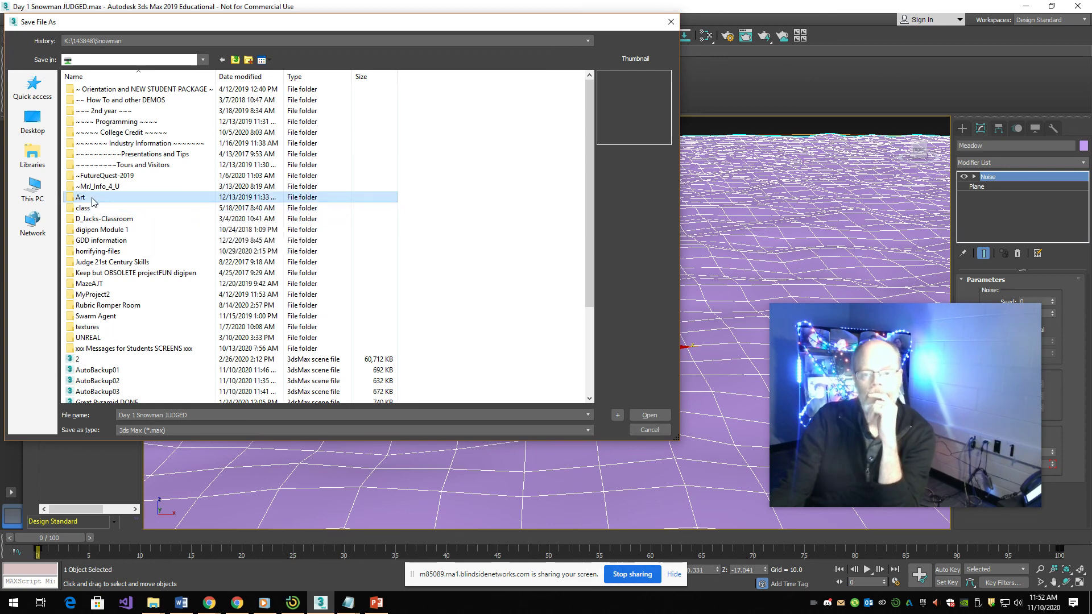
double_click(94, 197)
double_click(86, 90)
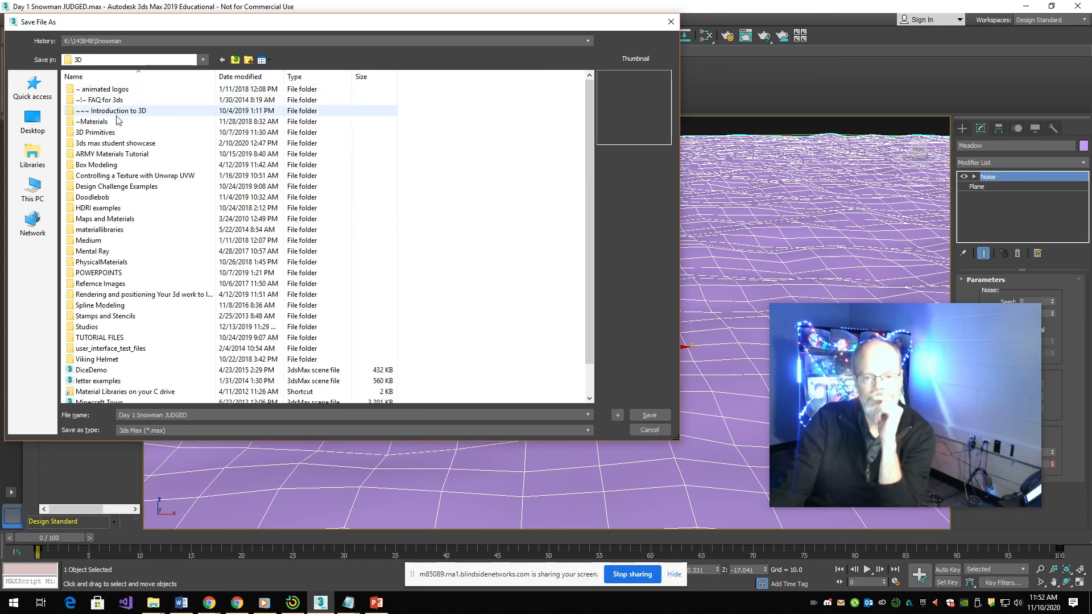
double_click(116, 187)
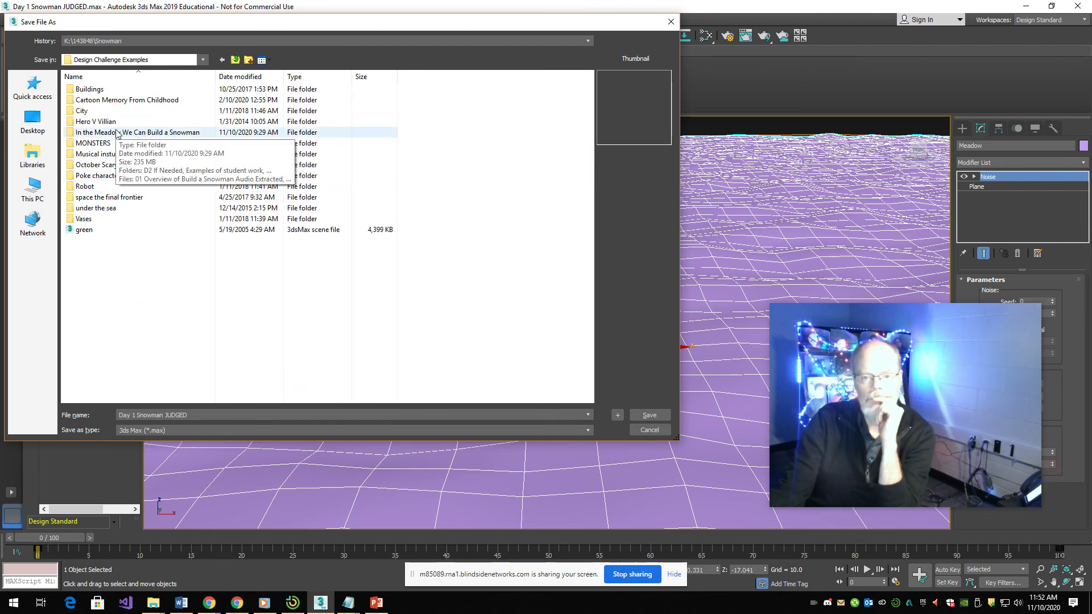
double_click(118, 133)
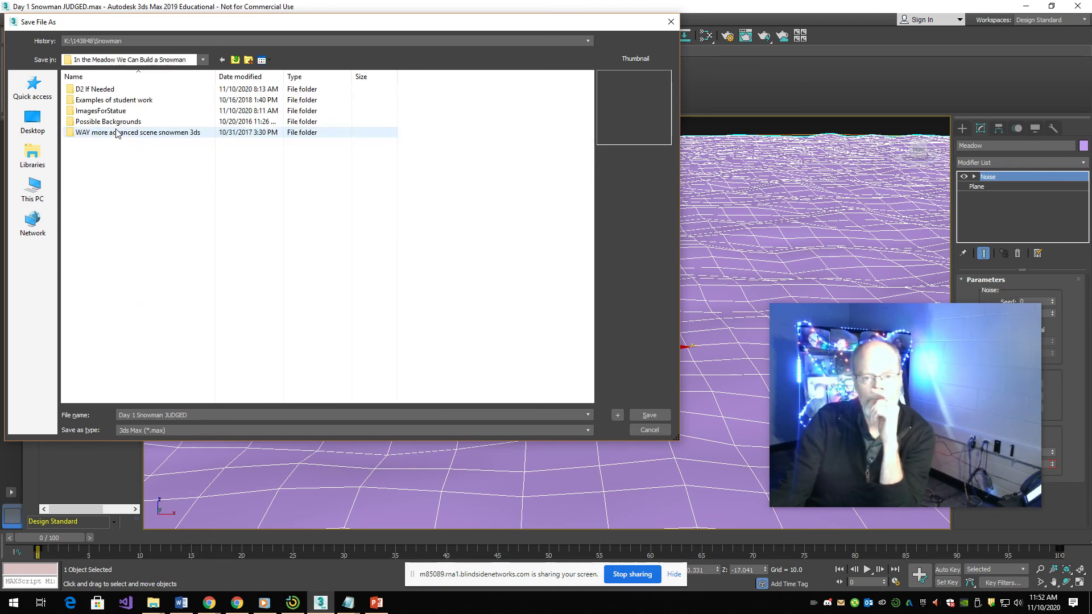
left_click(112, 90)
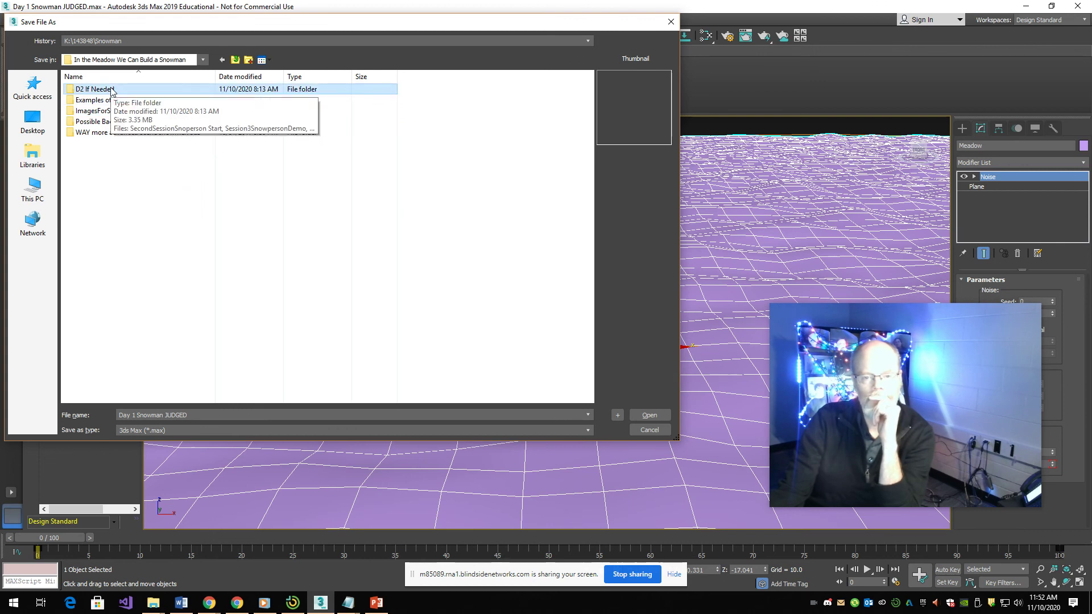
- Create a new folder named "D3 - D4 if needed" in the In the Meadow We Can Build a Snowman folder
right_click(129, 174)
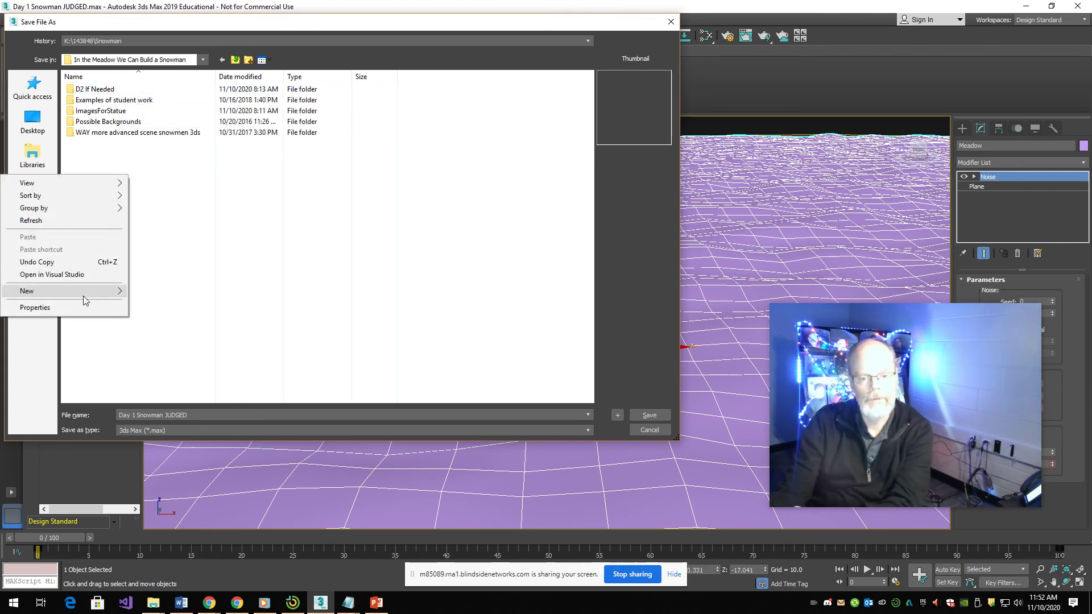
mouse_move(86, 291)
left_click(159, 295)
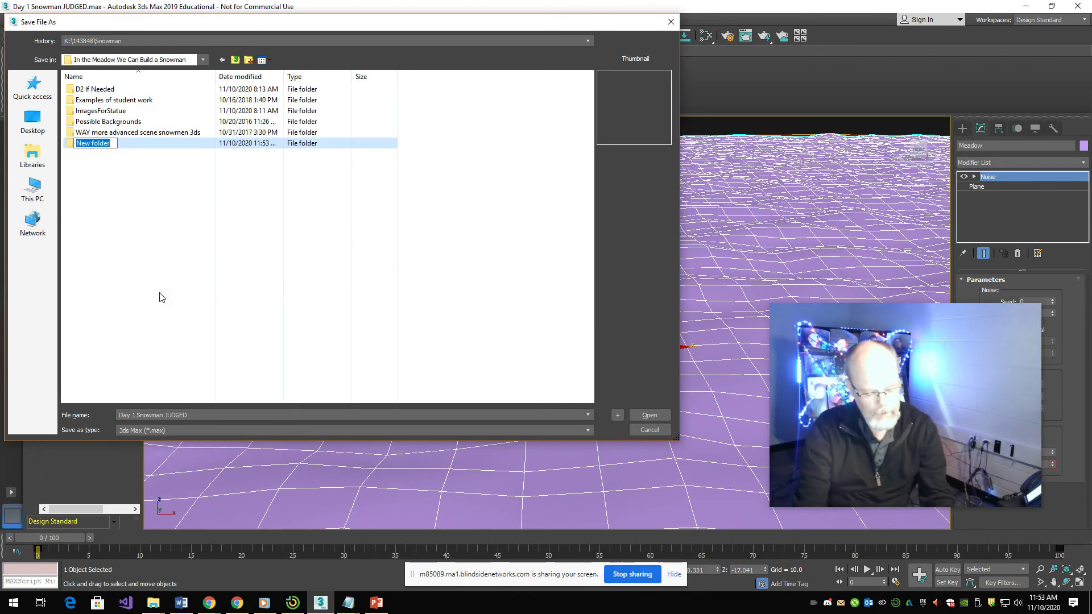
type("S")
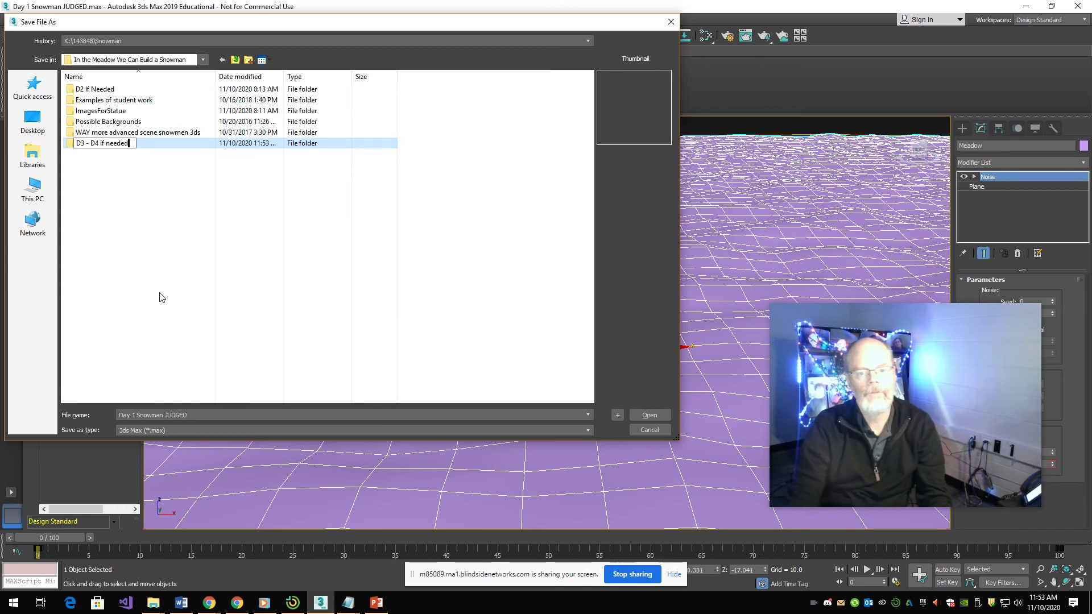
key("Return")
- Save the scene as Day 1 Snowman JUDGED in the "D3 - D4 if needed" folder
left_click(221, 415)
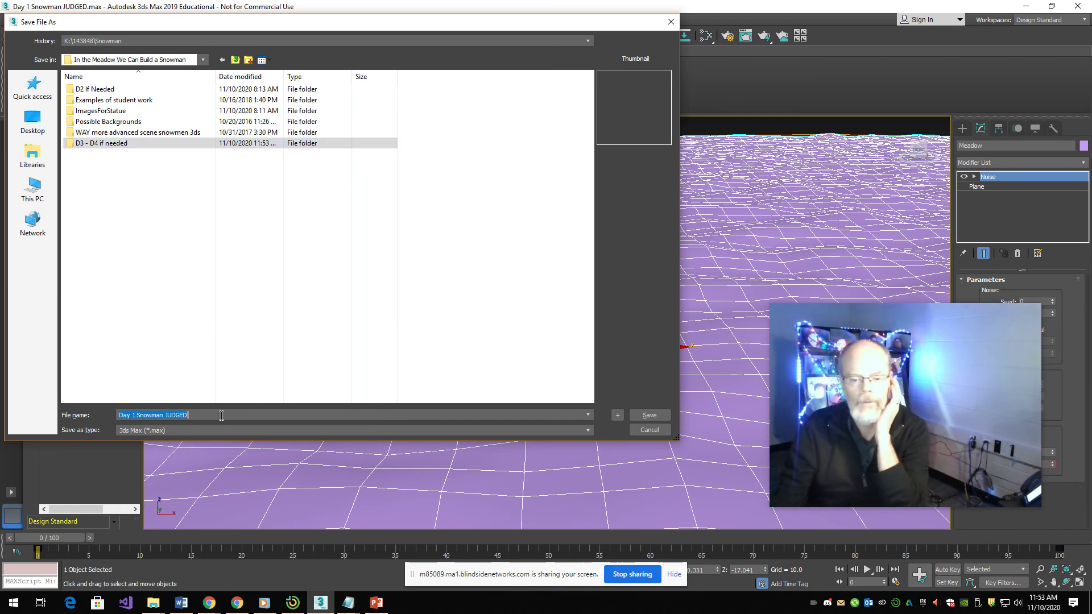
double_click(79, 143)
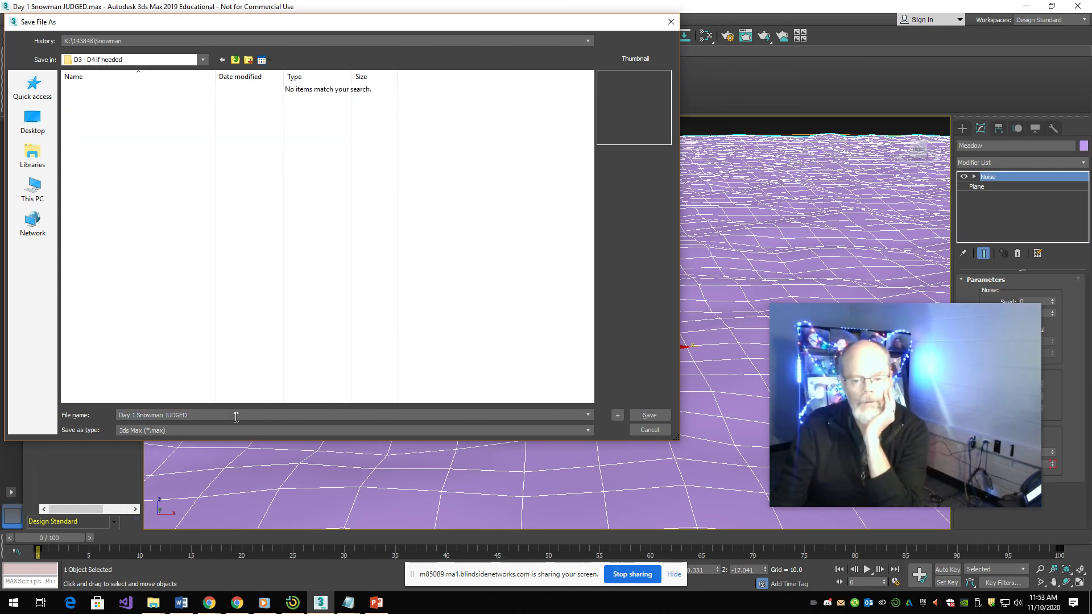
left_click(271, 415)
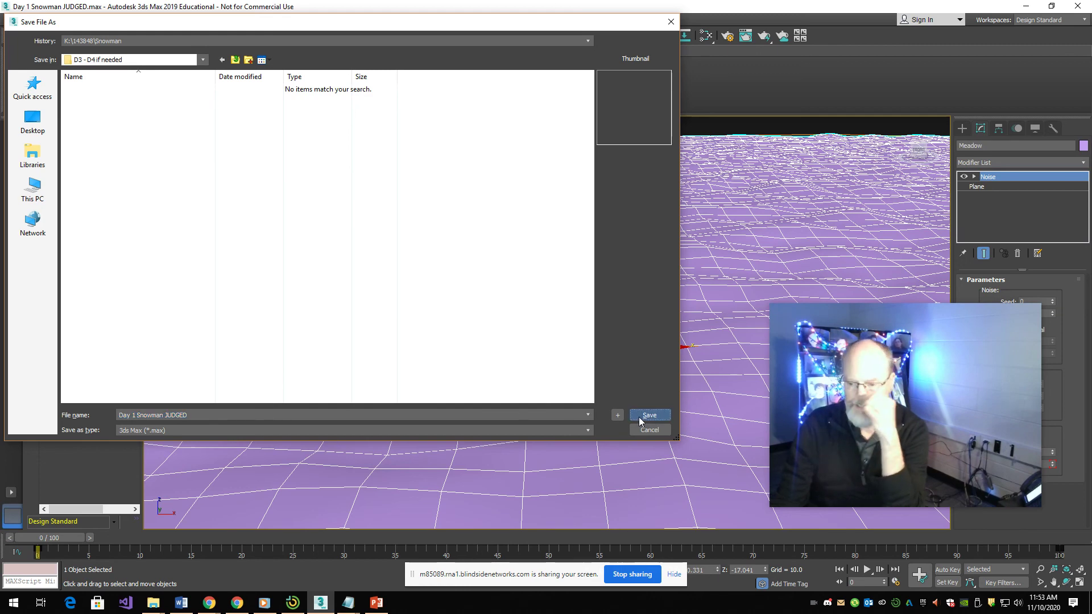
left_click(639, 416)
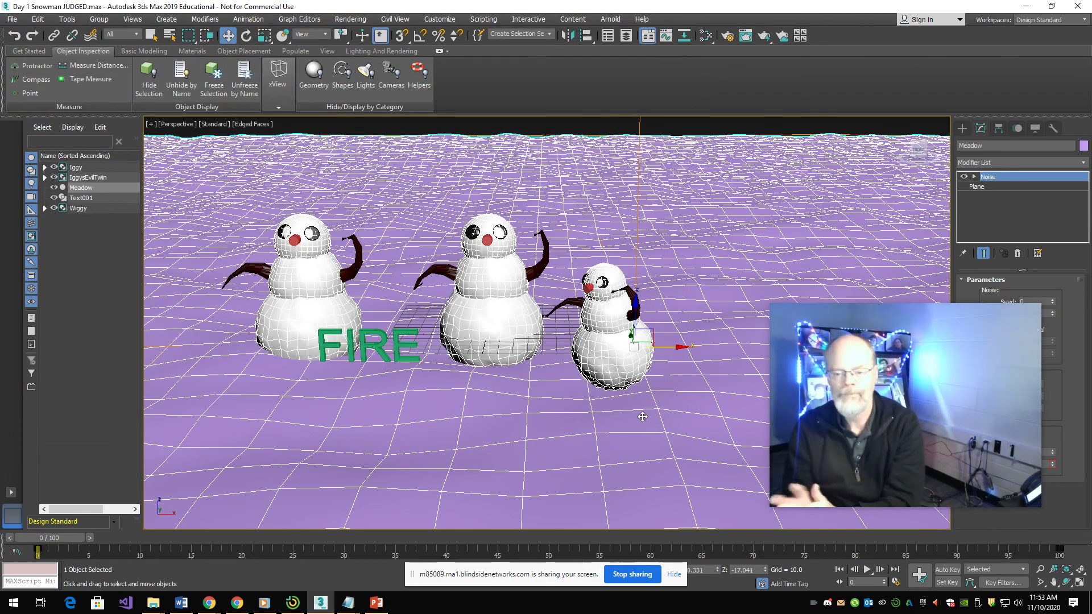